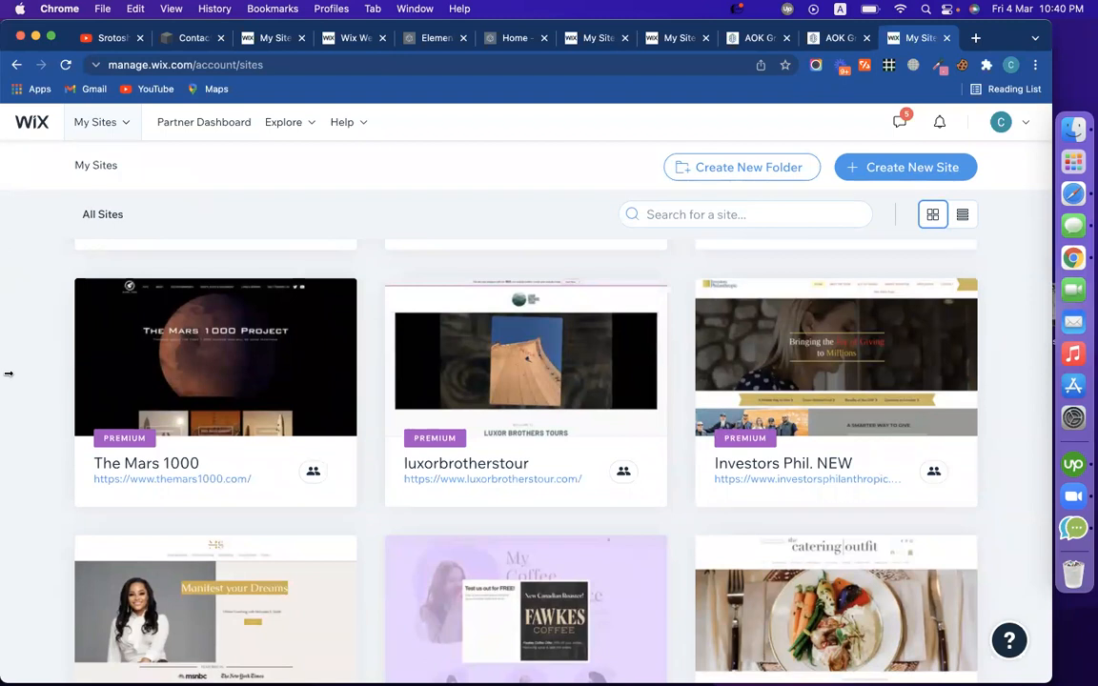
Preview The Mars 1000 live site in a new tab, then open its dashboard from My Sites
{"action": "scroll", "coordinate": [9, 373], "scroll_direction": "up", "scroll_amount": 5}
{"action": "scroll", "coordinate": [14, 299], "scroll_direction": "down", "scroll_amount": 3}
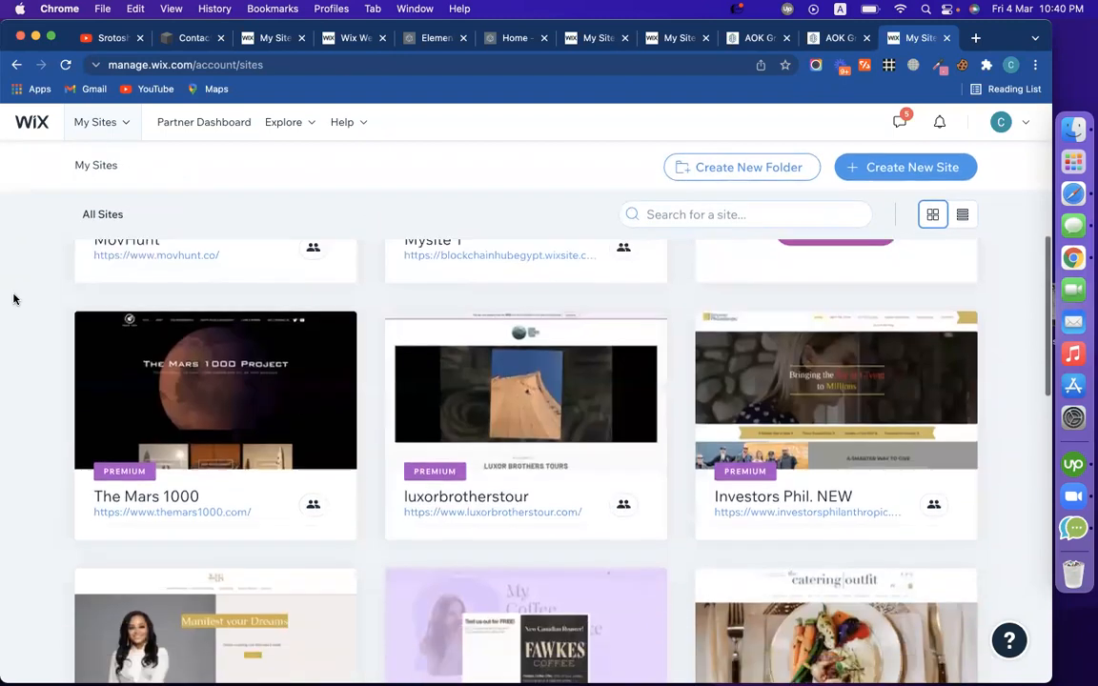
{"action": "scroll", "coordinate": [14, 299], "scroll_direction": "down", "scroll_amount": 2}
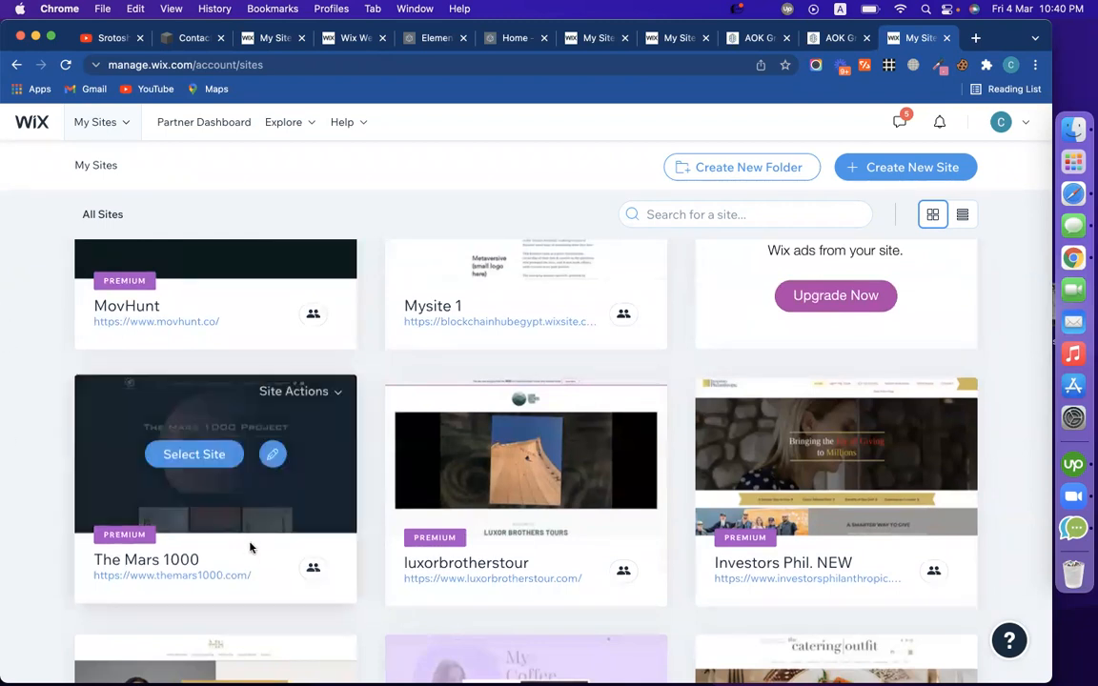
{"action": "left_click", "coordinate": [202, 579]}
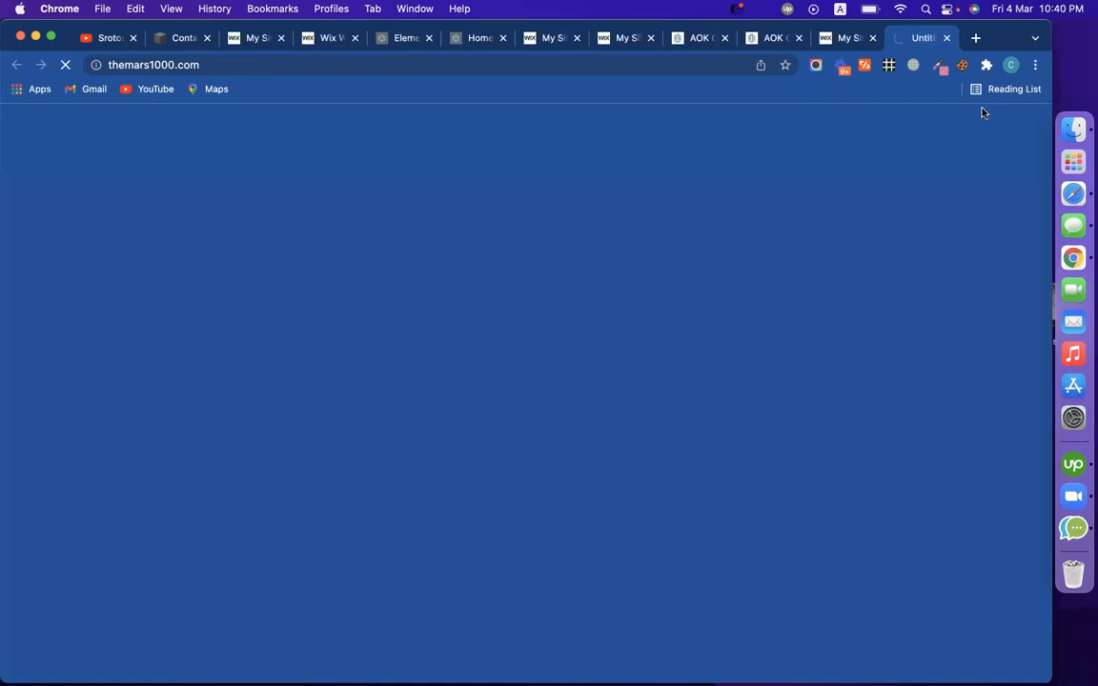
{"action": "left_click", "coordinate": [847, 38]}
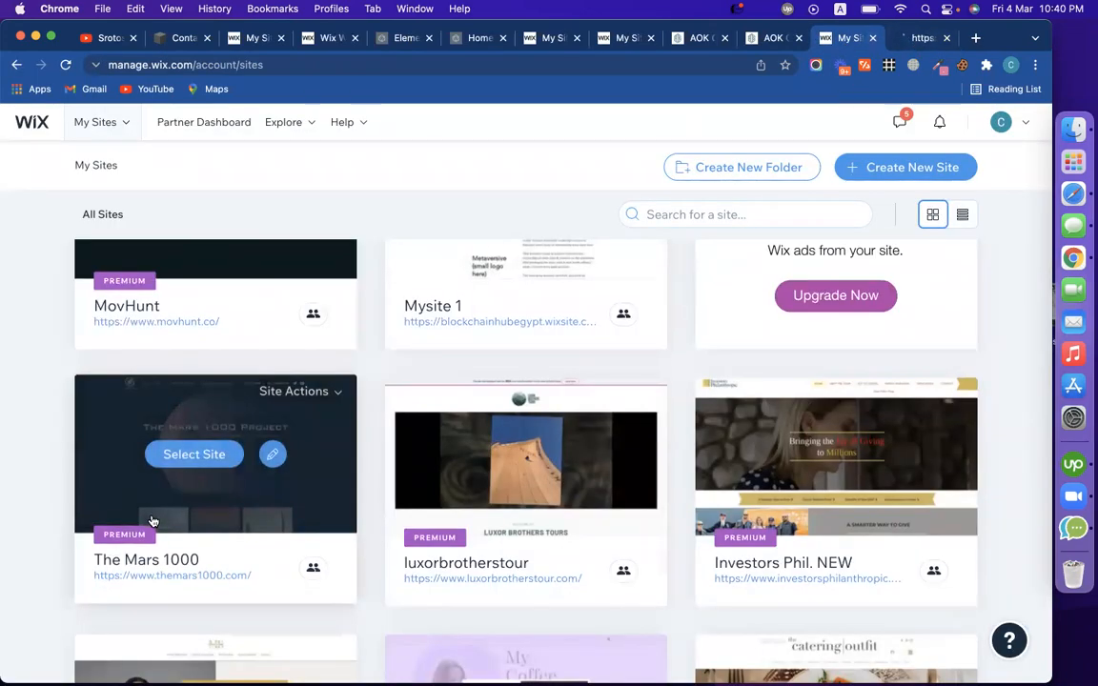
{"action": "left_click", "coordinate": [194, 453]}
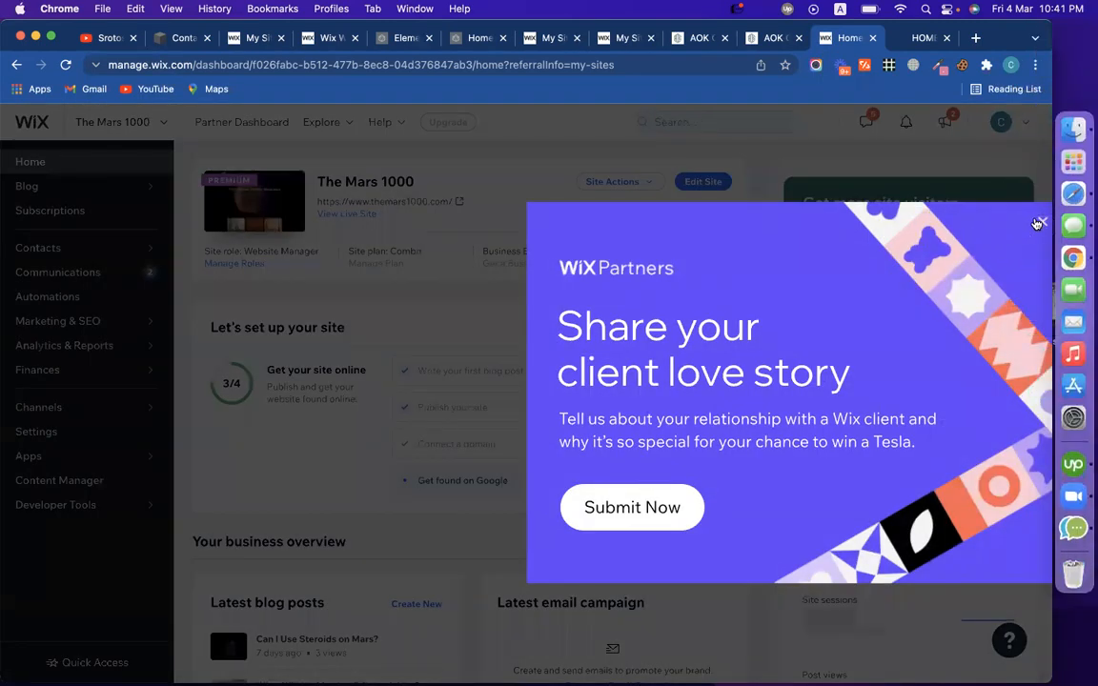
Close the Wix Partners popup and check the live Mars 1000 site before returning to its dashboard
{"action": "left_click", "coordinate": [1038, 222]}
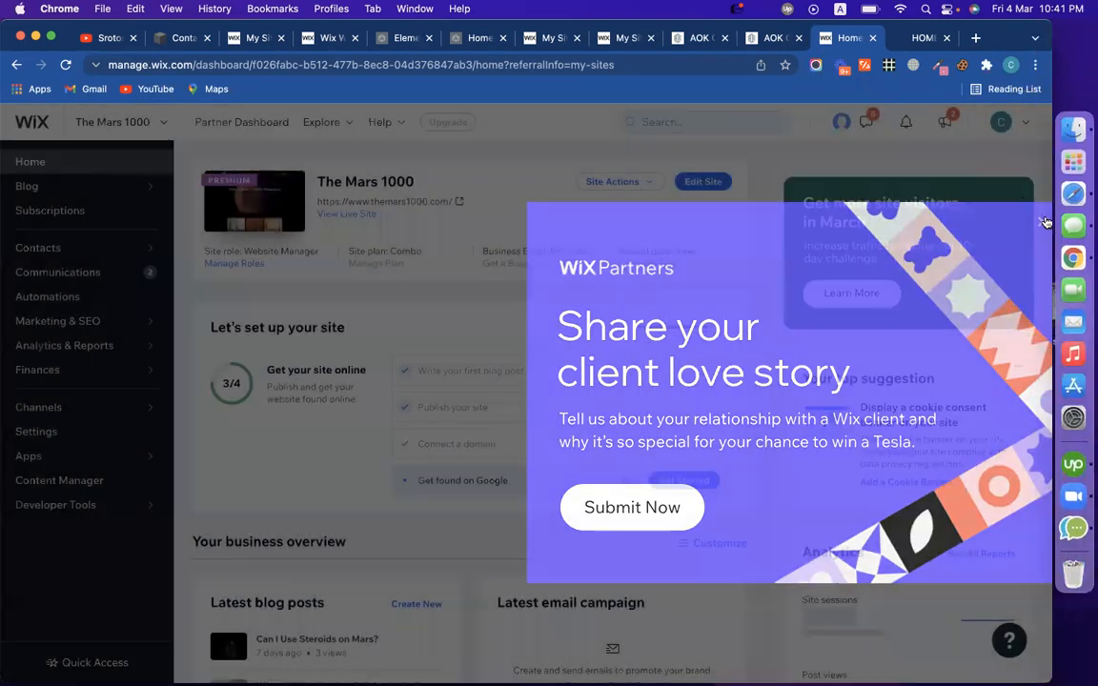
{"action": "key", "text": "ctrl+Tab"}
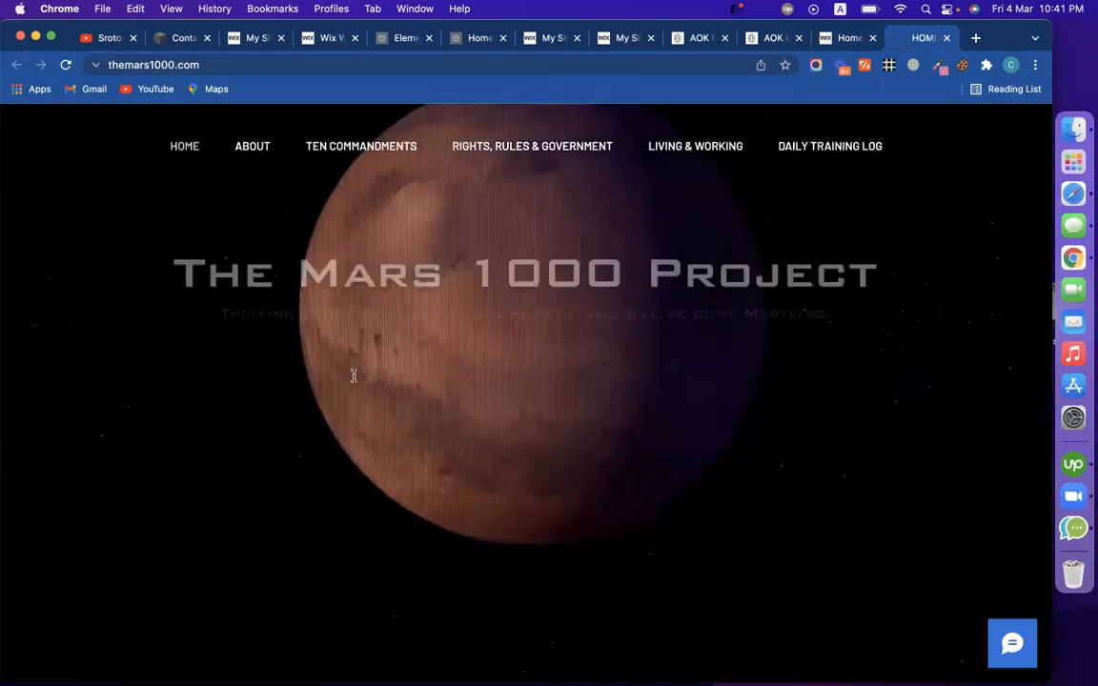
{"action": "left_click", "coordinate": [840, 42]}
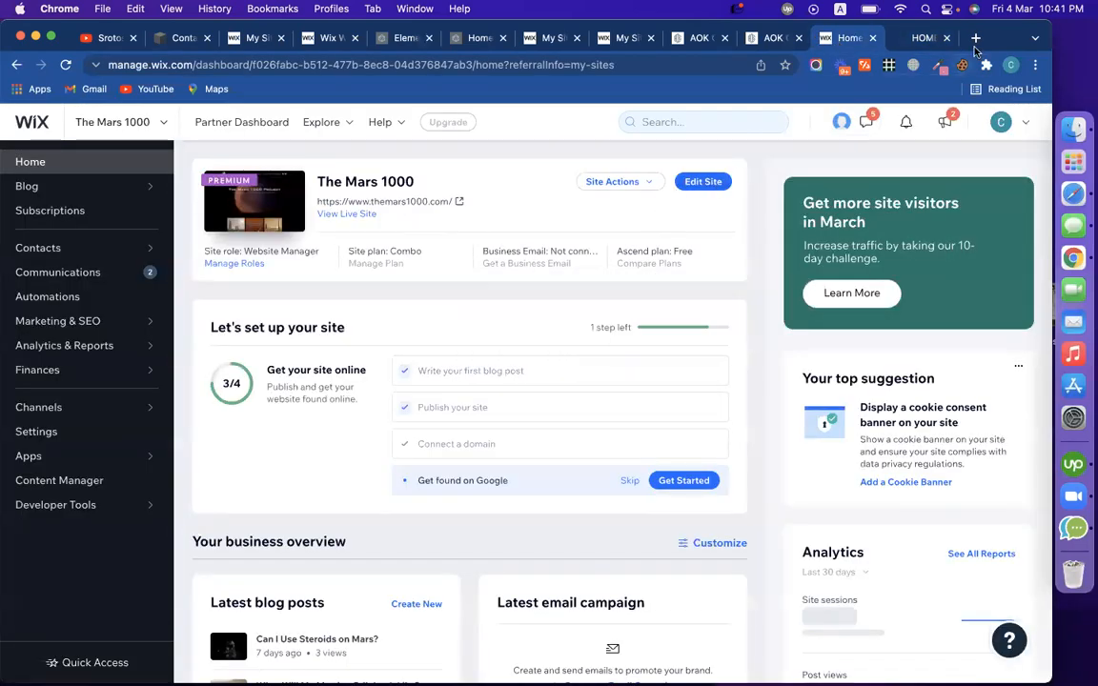
{"action": "left_click", "coordinate": [919, 38]}
{"action": "key", "text": "super+l"}
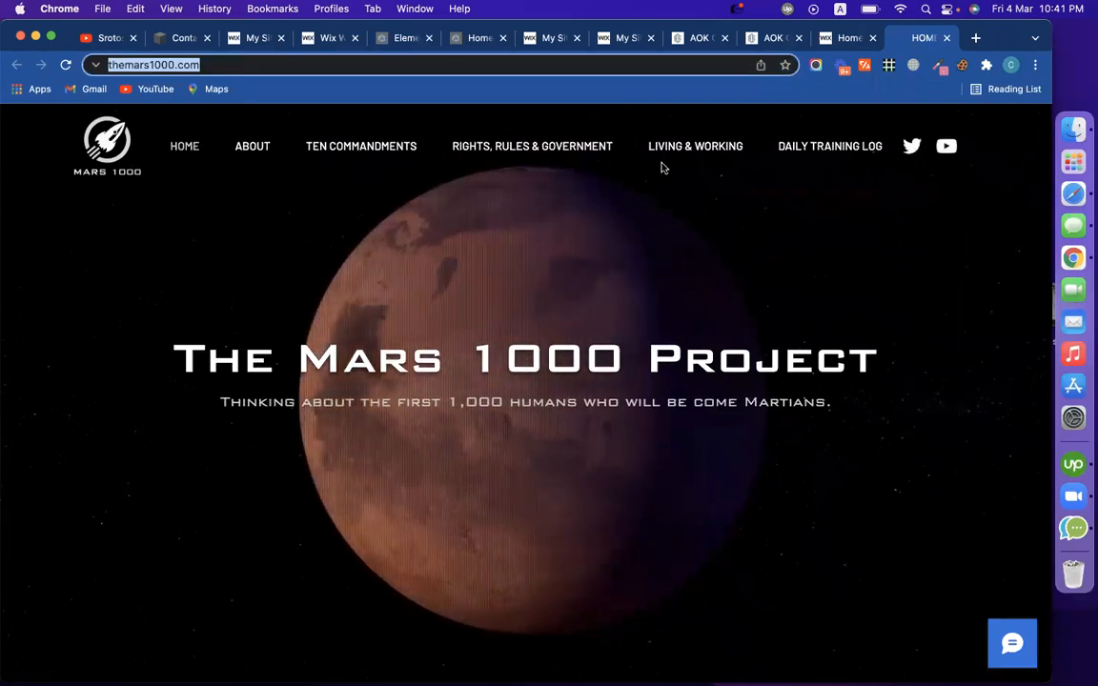
{"action": "left_click", "coordinate": [848, 39]}
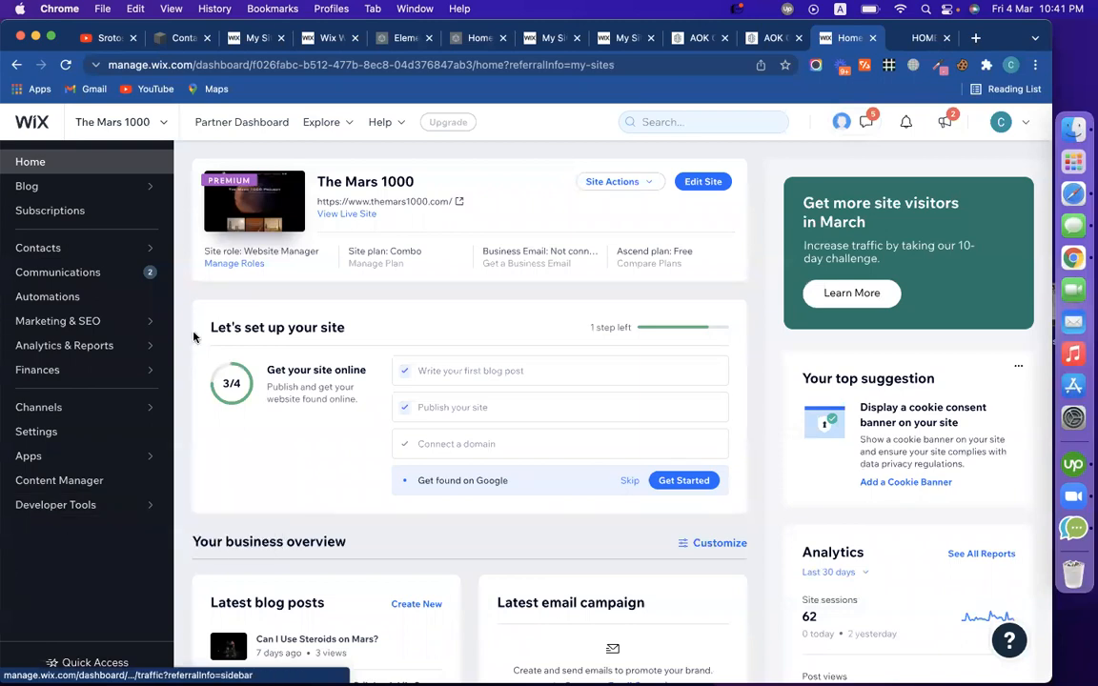
Open The Mars 1000 settings and see that Manage Domain is not permitted, then reach luxorbrotherstour's Domains page
{"action": "left_click", "coordinate": [59, 436]}
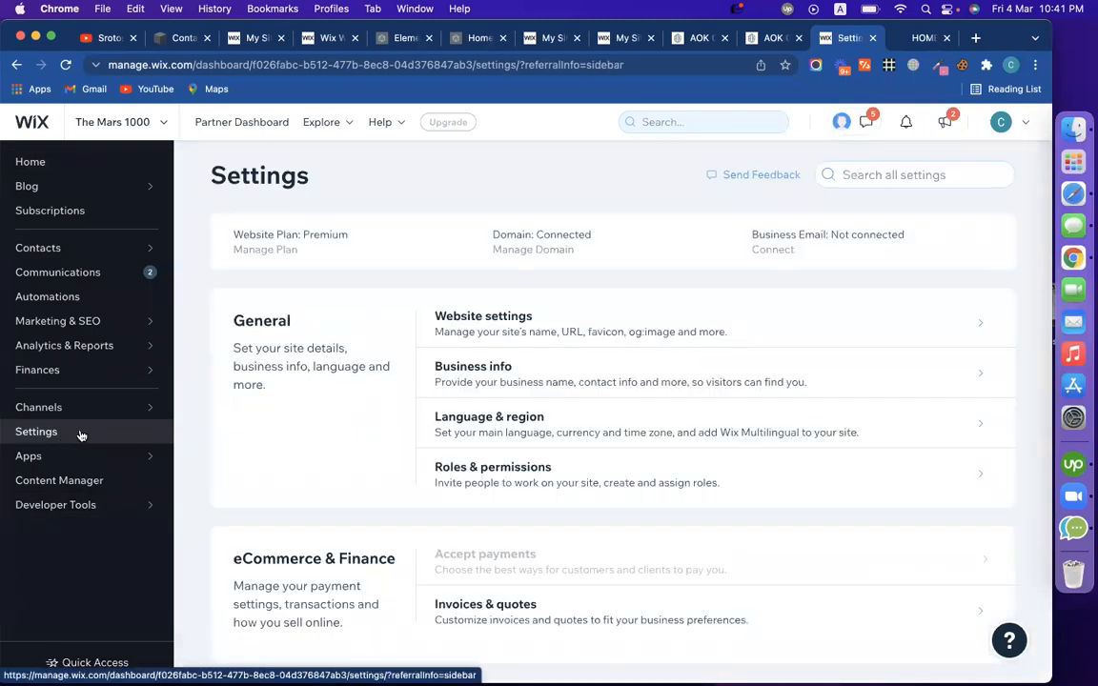
{"action": "mouse_move", "coordinate": [530, 254]}
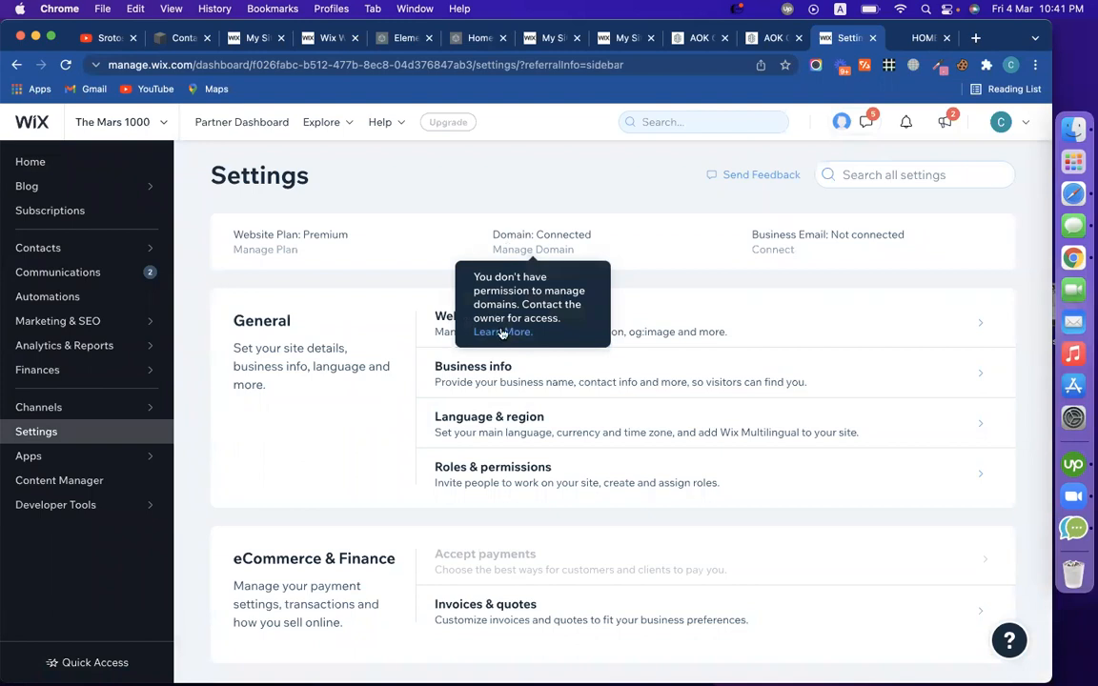
{"action": "mouse_move", "coordinate": [468, 554]}
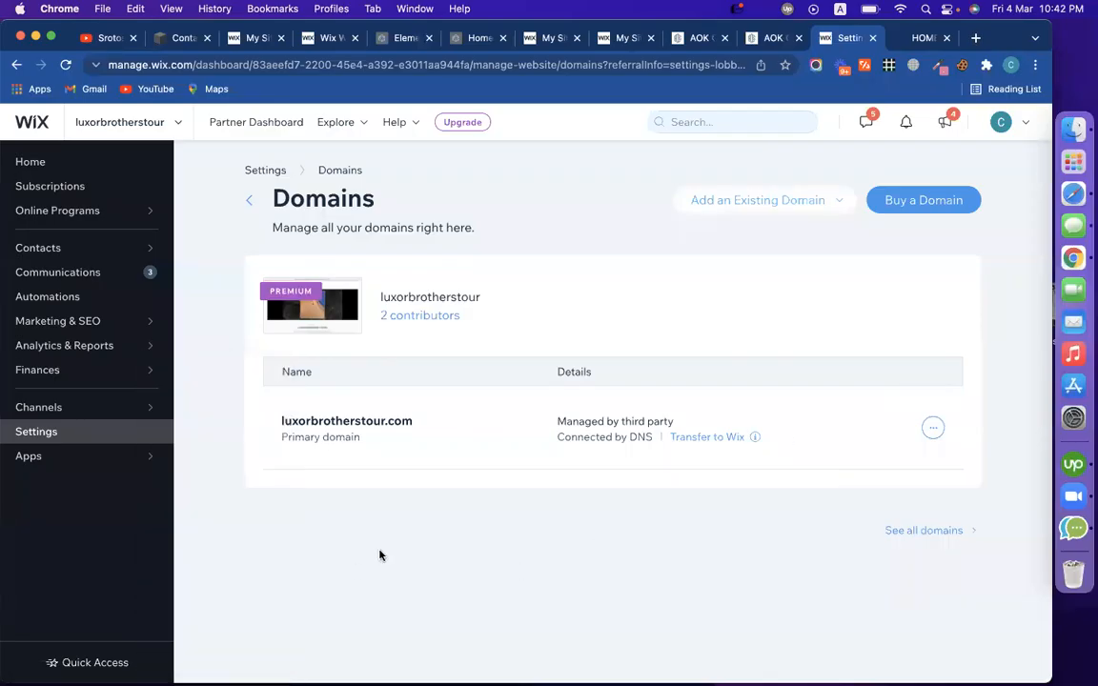
Go to luxorbrotherstour's Settings, then Manage Domain, and expand Add an Existing Domain
{"action": "left_click", "coordinate": [102, 435]}
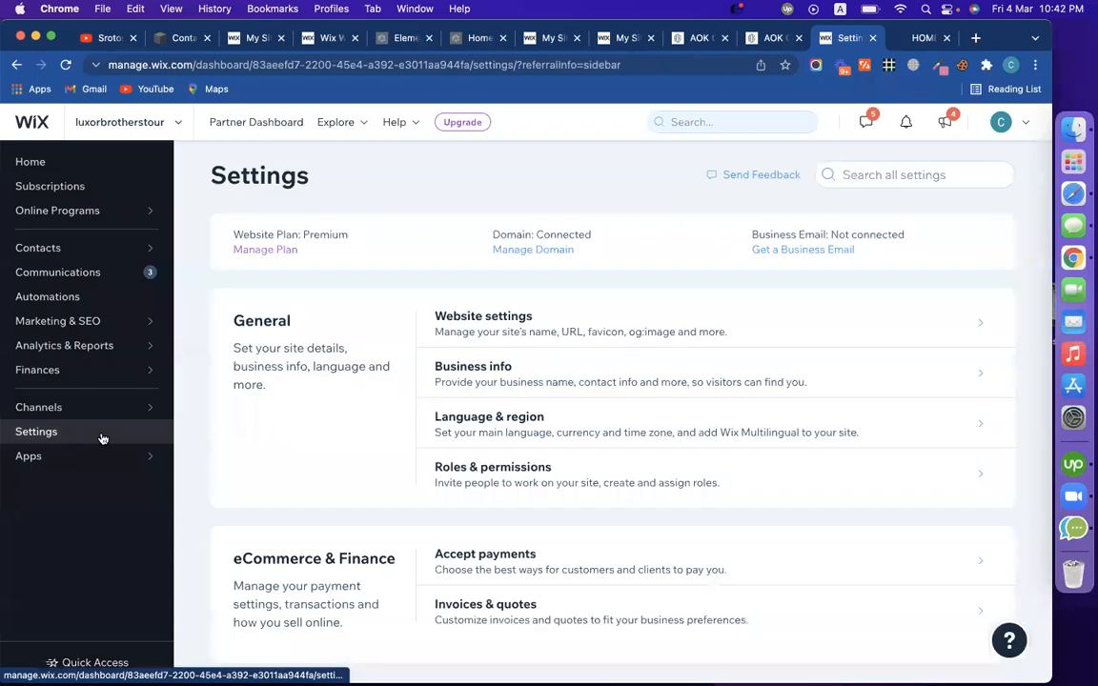
{"action": "left_click", "coordinate": [520, 251]}
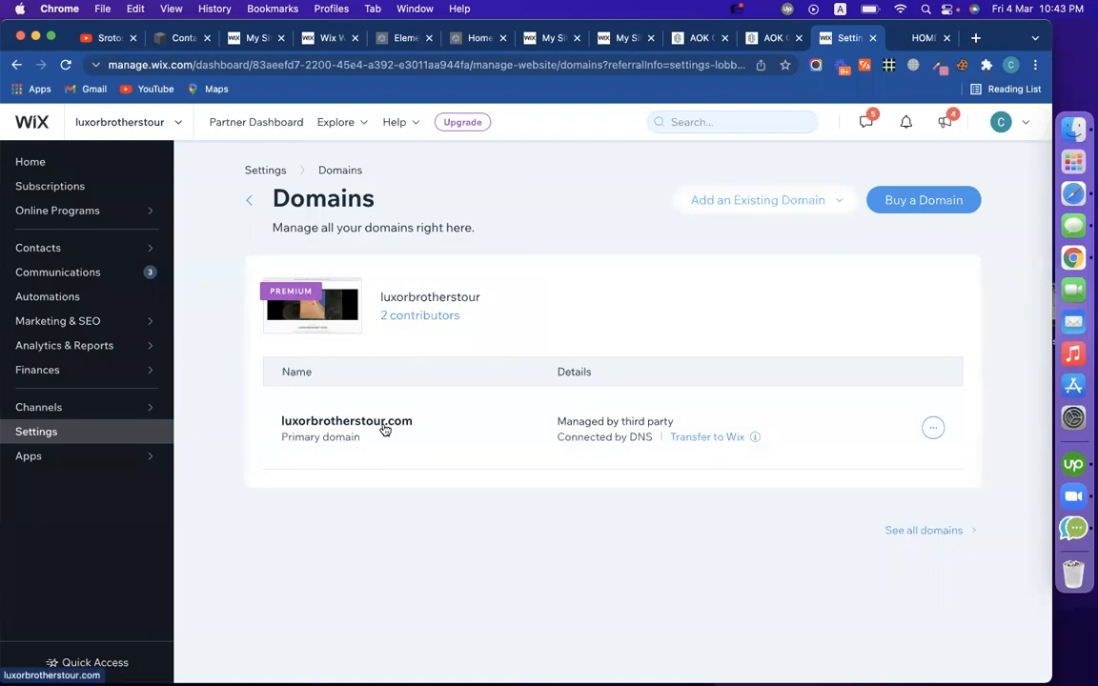
{"action": "left_click", "coordinate": [739, 211]}
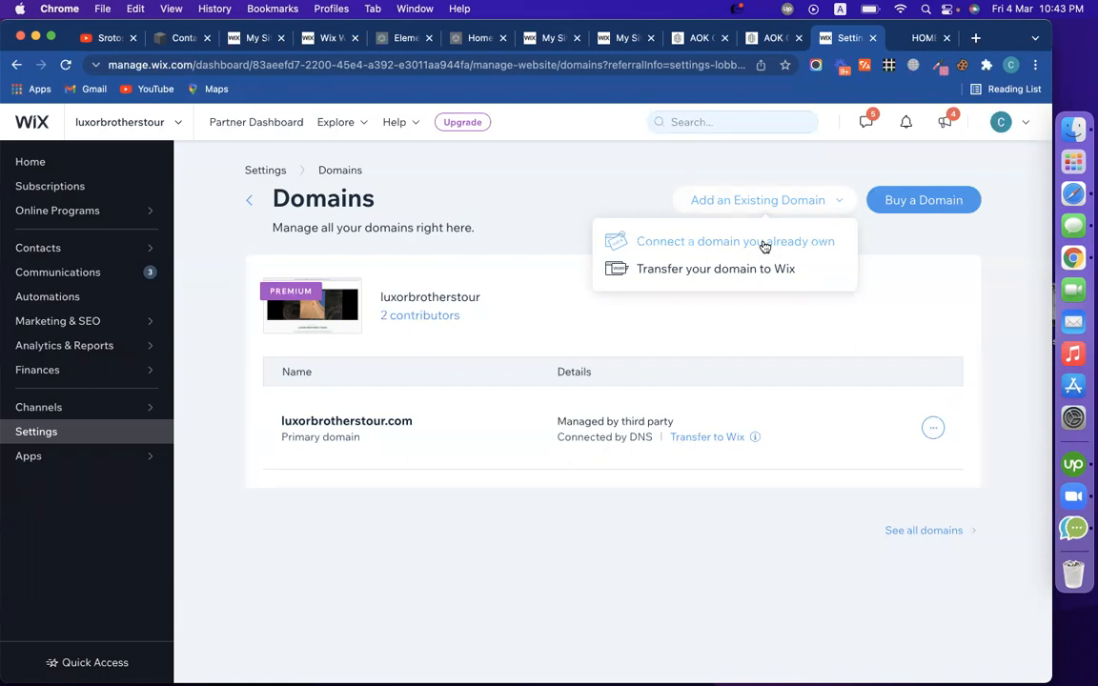
{"action": "left_click", "coordinate": [763, 244]}
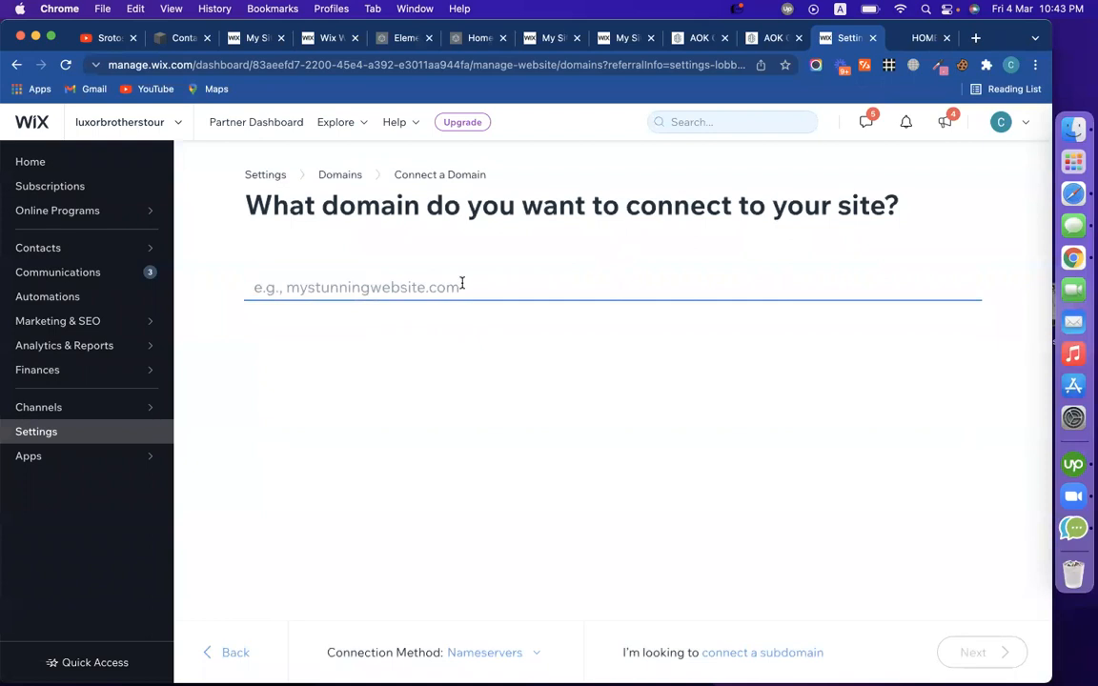
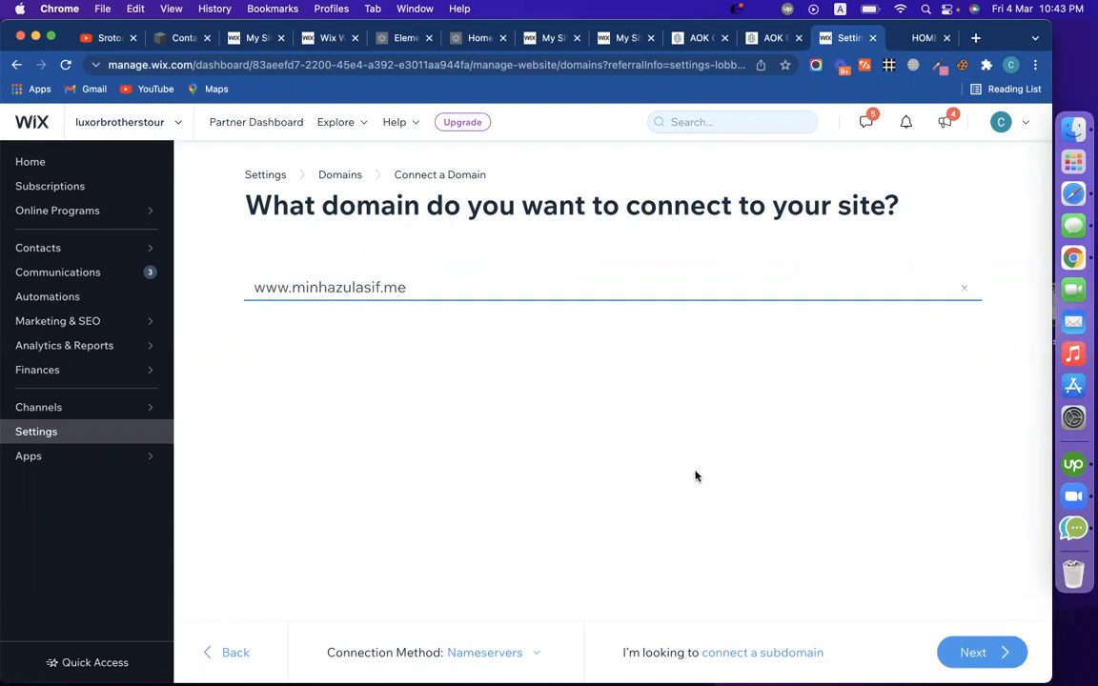
{"action": "left_click", "coordinate": [983, 654]}
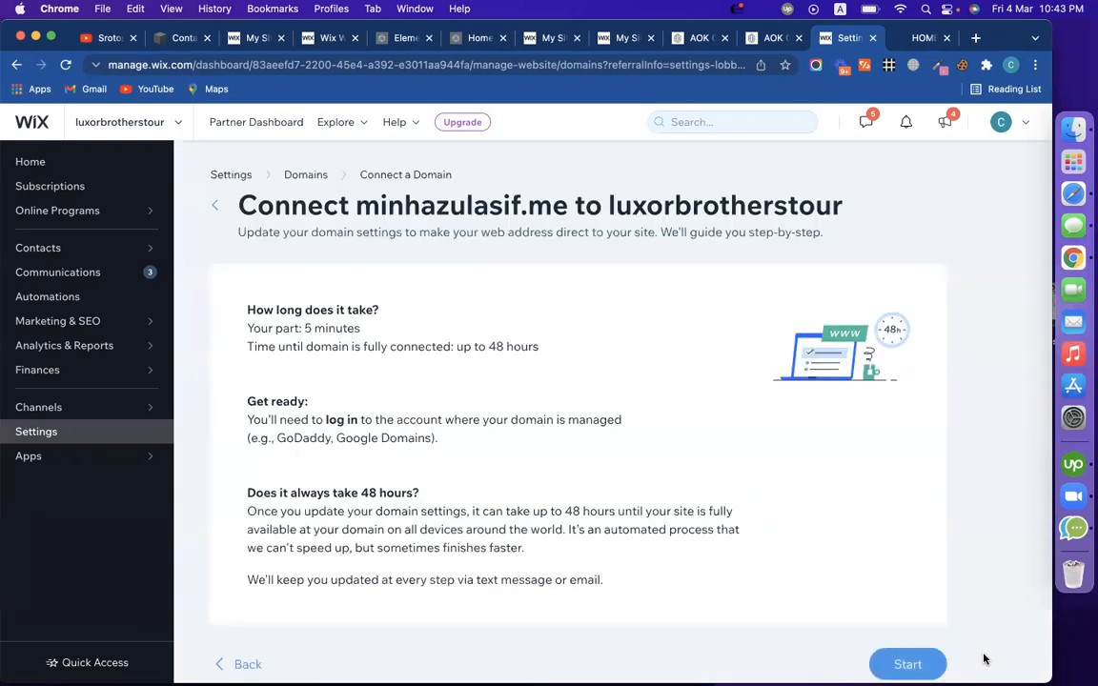
Start the step-by-step connection guide and mark the provider login step as done
{"action": "scroll", "coordinate": [797, 549], "scroll_direction": "down", "scroll_amount": 1}
{"action": "left_click", "coordinate": [901, 633]}
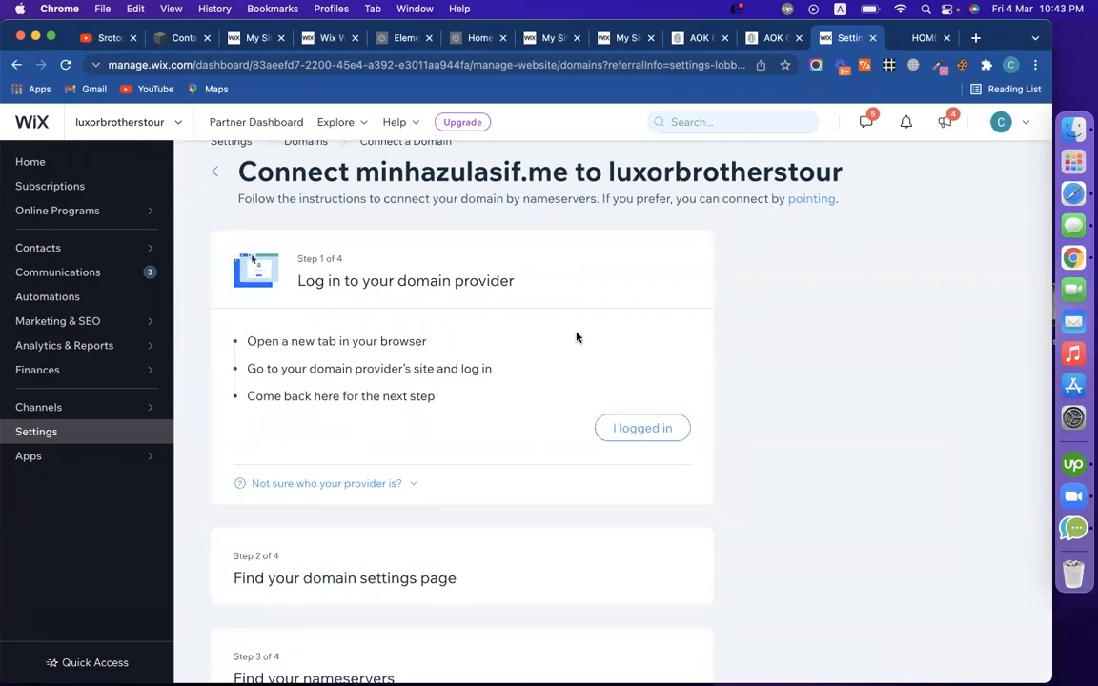
{"action": "scroll", "coordinate": [791, 382], "scroll_direction": "down", "scroll_amount": 3}
{"action": "scroll", "coordinate": [537, 312], "scroll_direction": "down", "scroll_amount": 2}
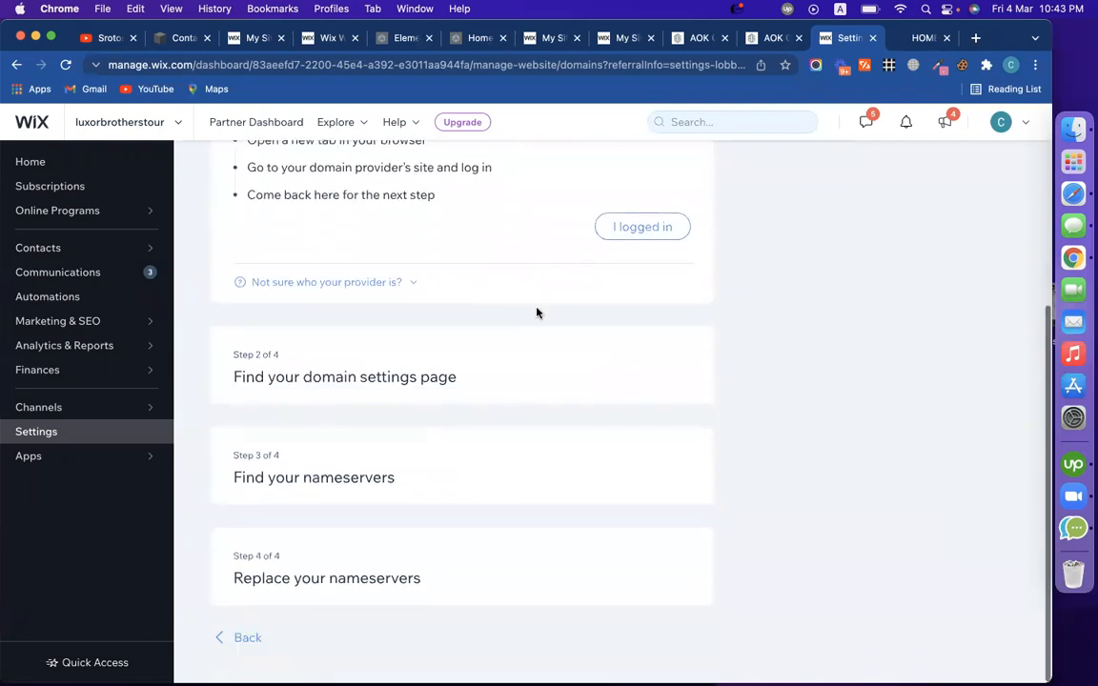
{"action": "scroll", "coordinate": [537, 312], "scroll_direction": "up", "scroll_amount": 5}
{"action": "scroll", "coordinate": [537, 312], "scroll_direction": "down", "scroll_amount": 4}
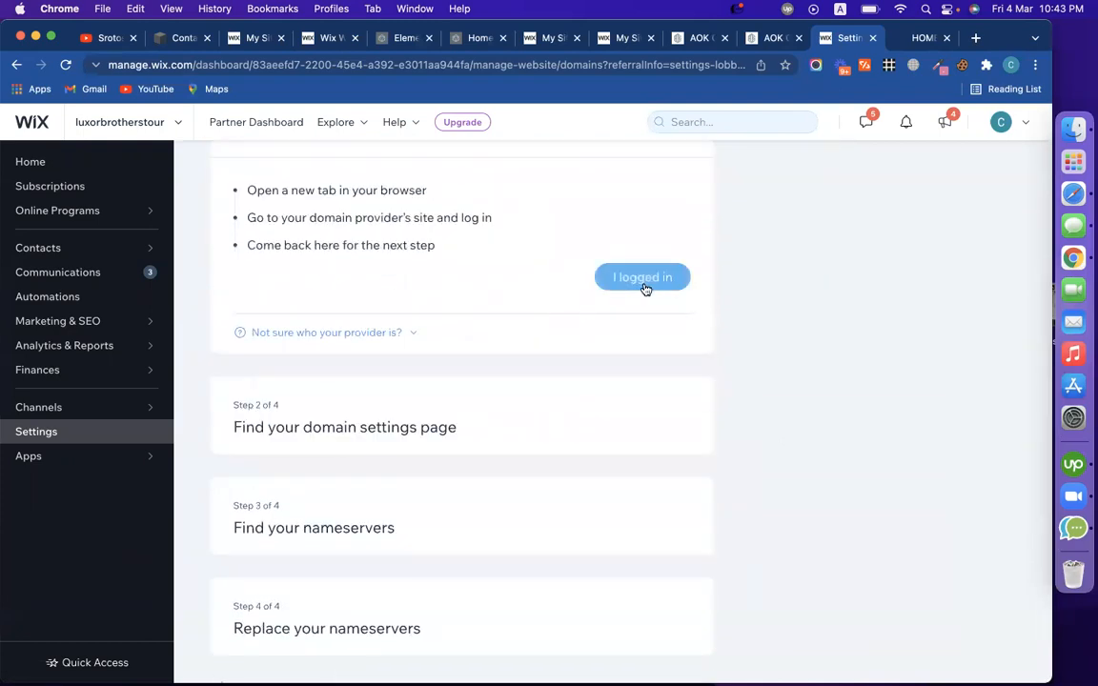
{"action": "scroll", "coordinate": [420, 300], "scroll_direction": "up", "scroll_amount": 2}
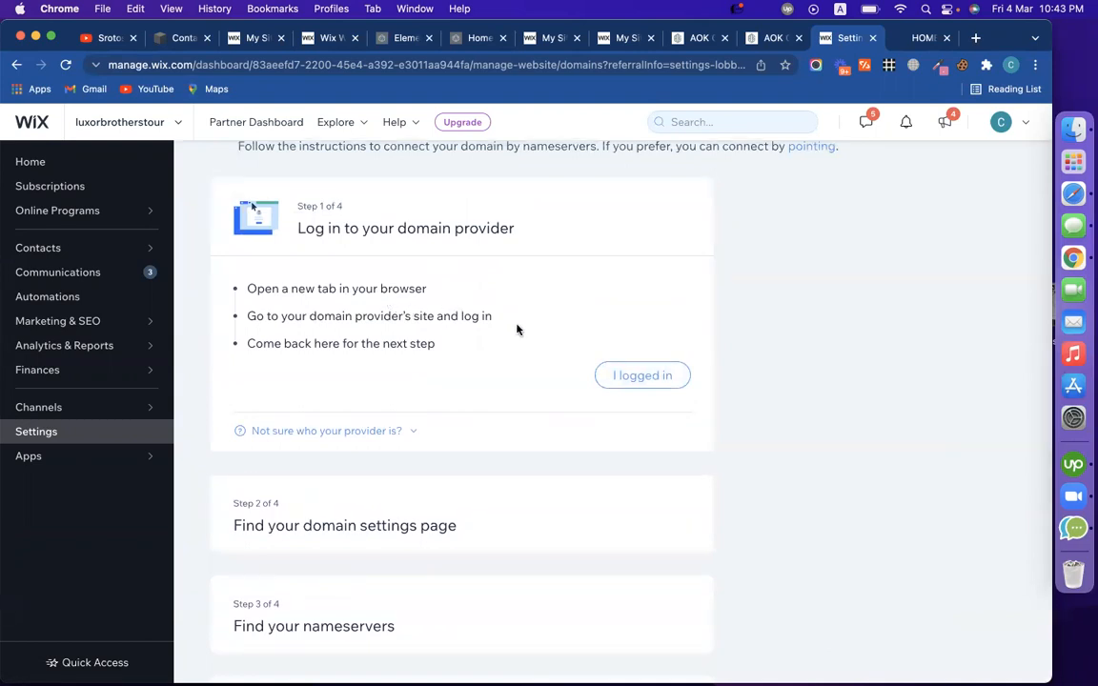
{"action": "left_click", "coordinate": [619, 376]}
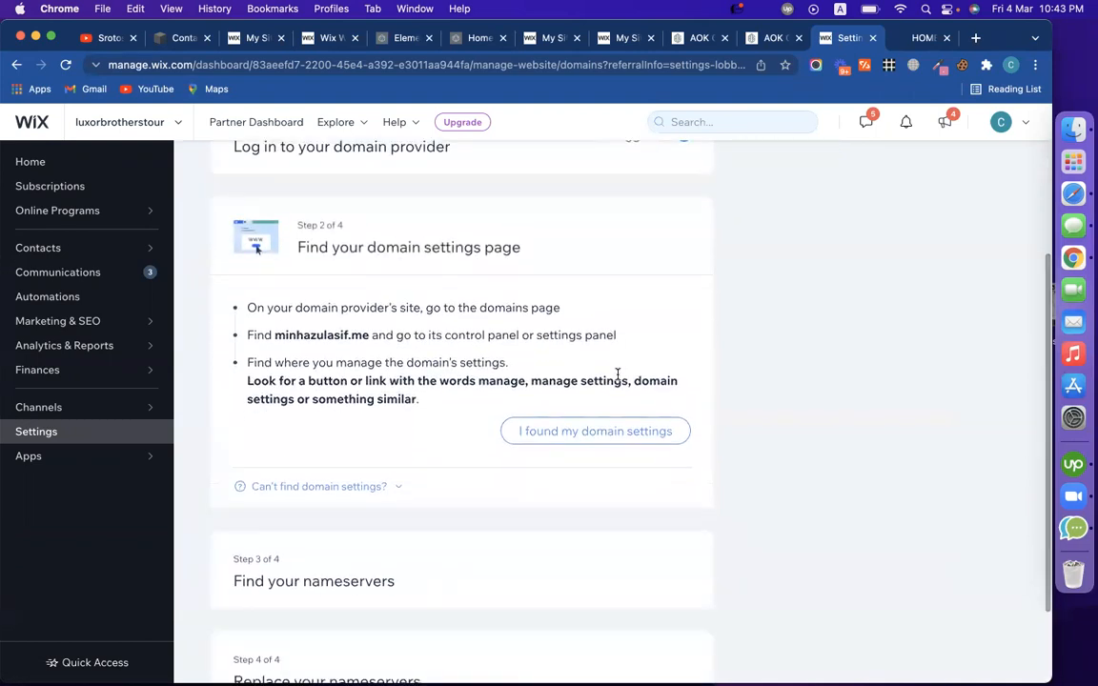
Confirm the domain settings page was found and highlight the current nameserver ns1.zorait.com
{"action": "scroll", "coordinate": [741, 448], "scroll_direction": "down", "scroll_amount": 1}
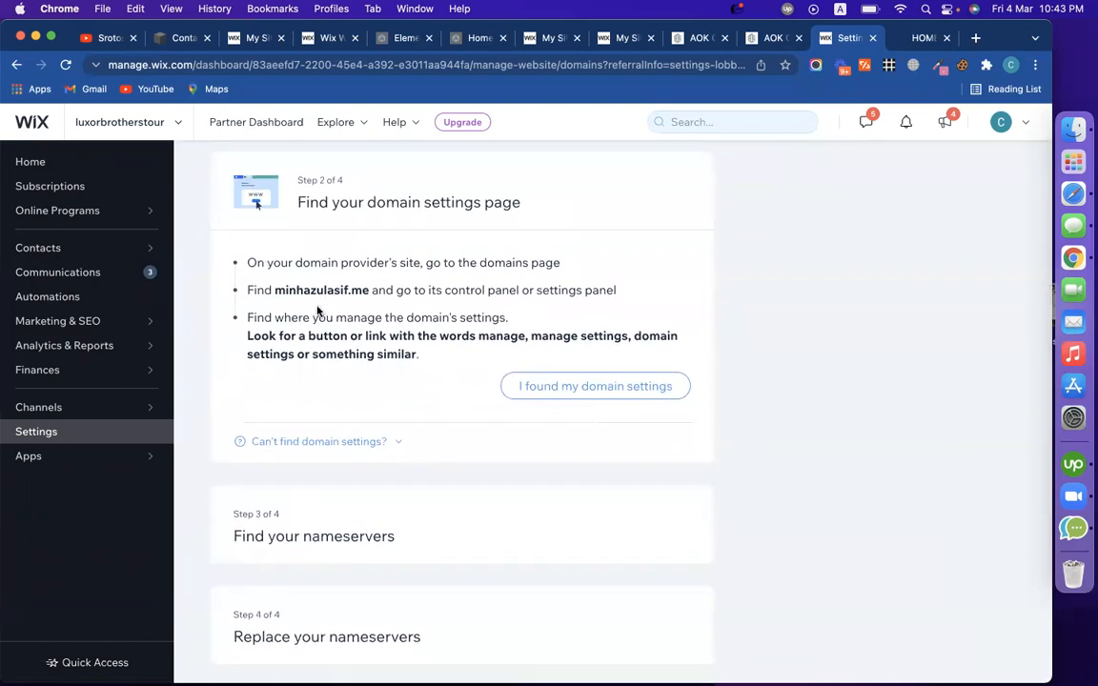
{"action": "left_click_drag", "start_coordinate": [275, 290], "coordinate": [368, 288]}
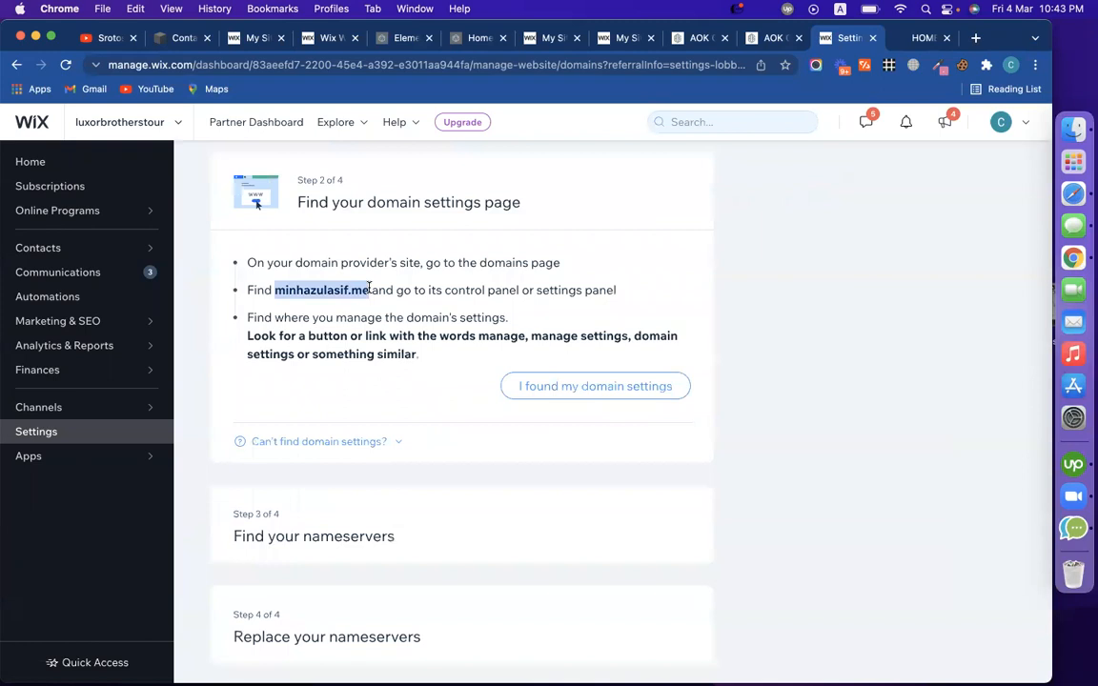
{"action": "left_click", "coordinate": [601, 395]}
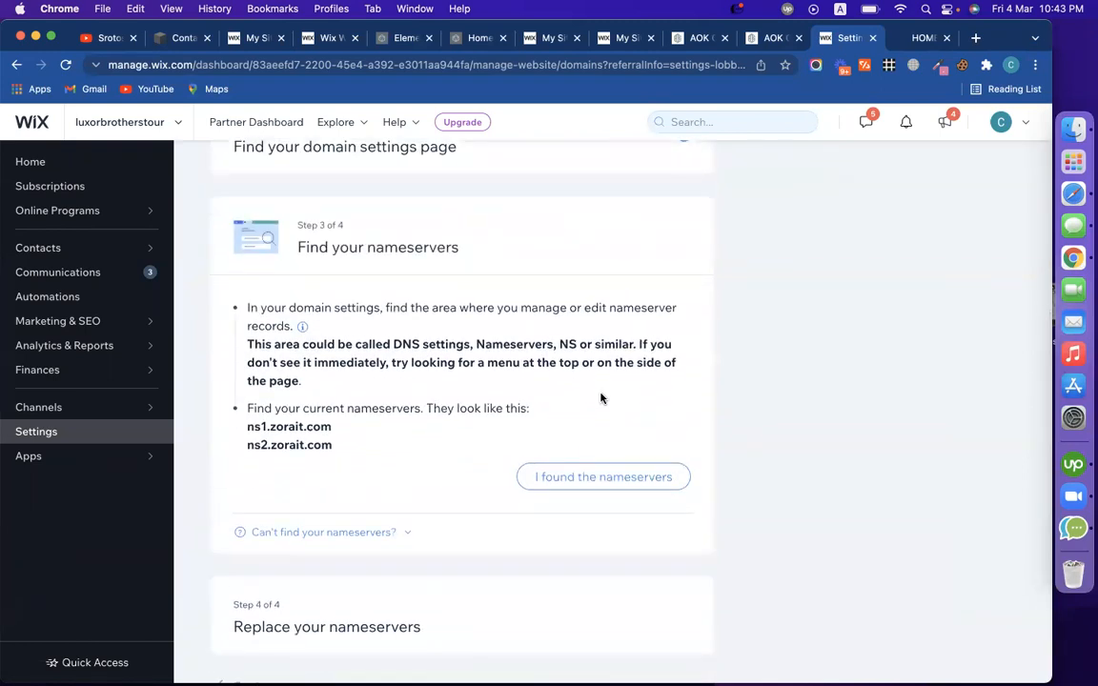
{"action": "scroll", "coordinate": [412, 372], "scroll_direction": "down", "scroll_amount": 2}
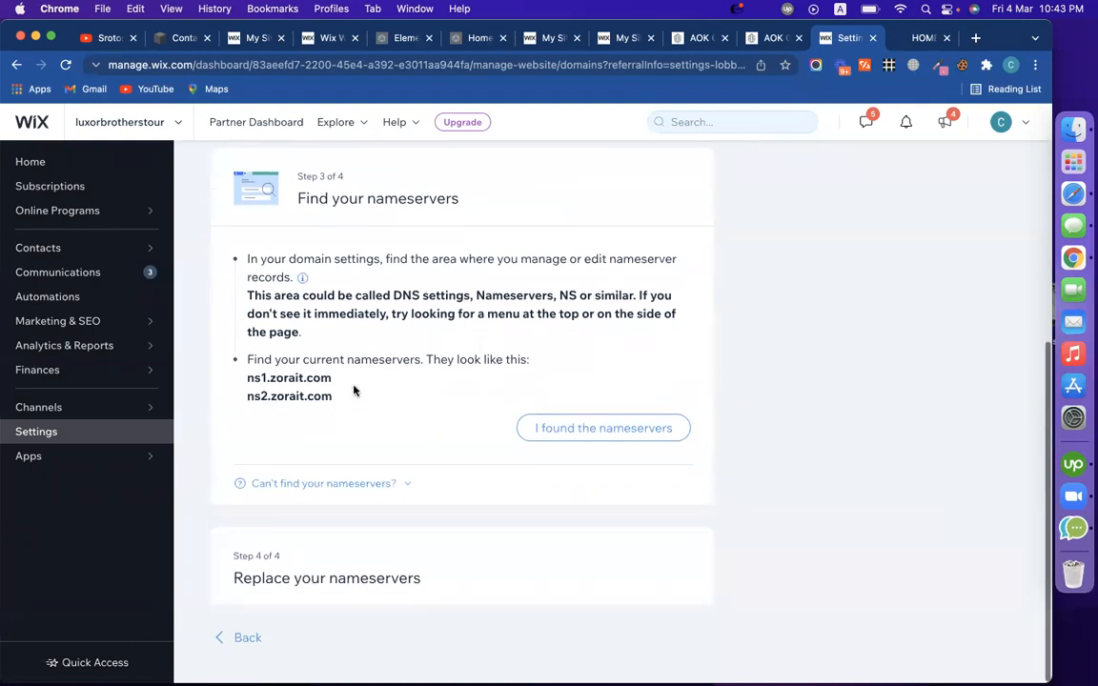
{"action": "left_click_drag", "start_coordinate": [333, 379], "coordinate": [246, 393]}
{"action": "left_click", "coordinate": [319, 394]}
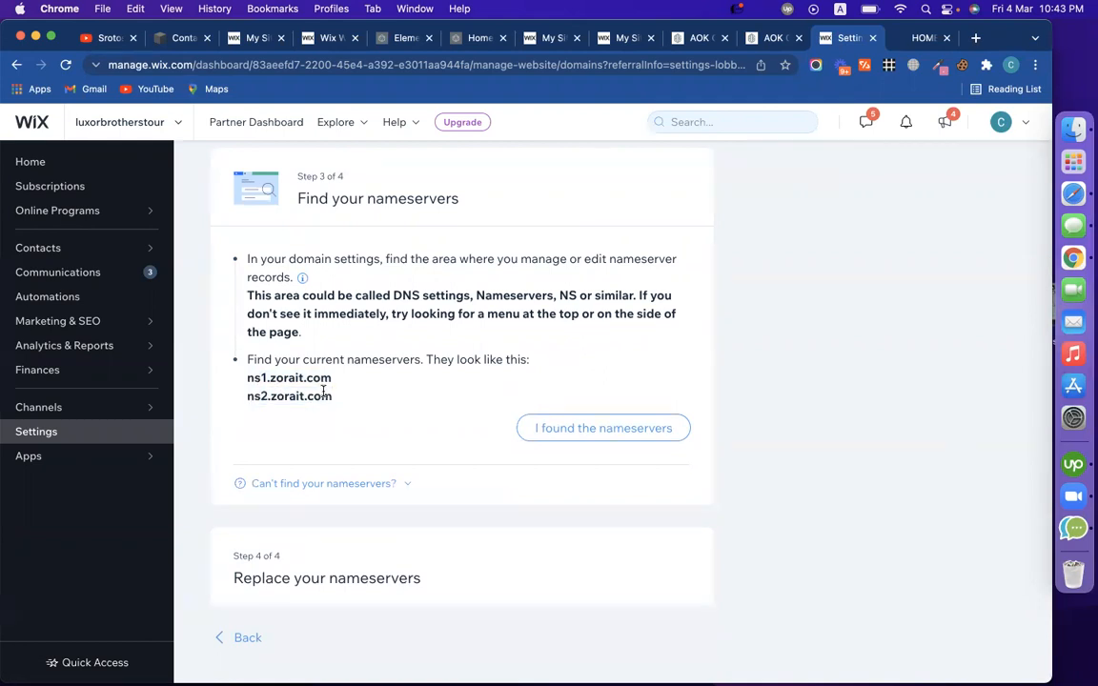
{"action": "left_click_drag", "start_coordinate": [330, 378], "coordinate": [229, 383]}
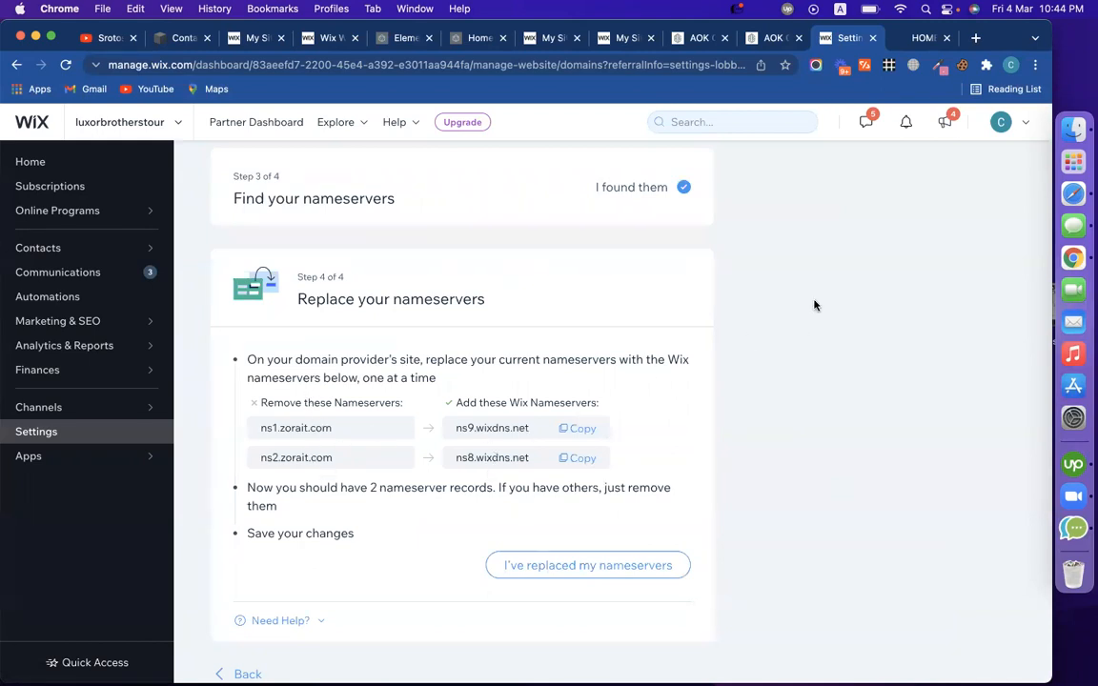
{"action": "left_click", "coordinate": [918, 38]}
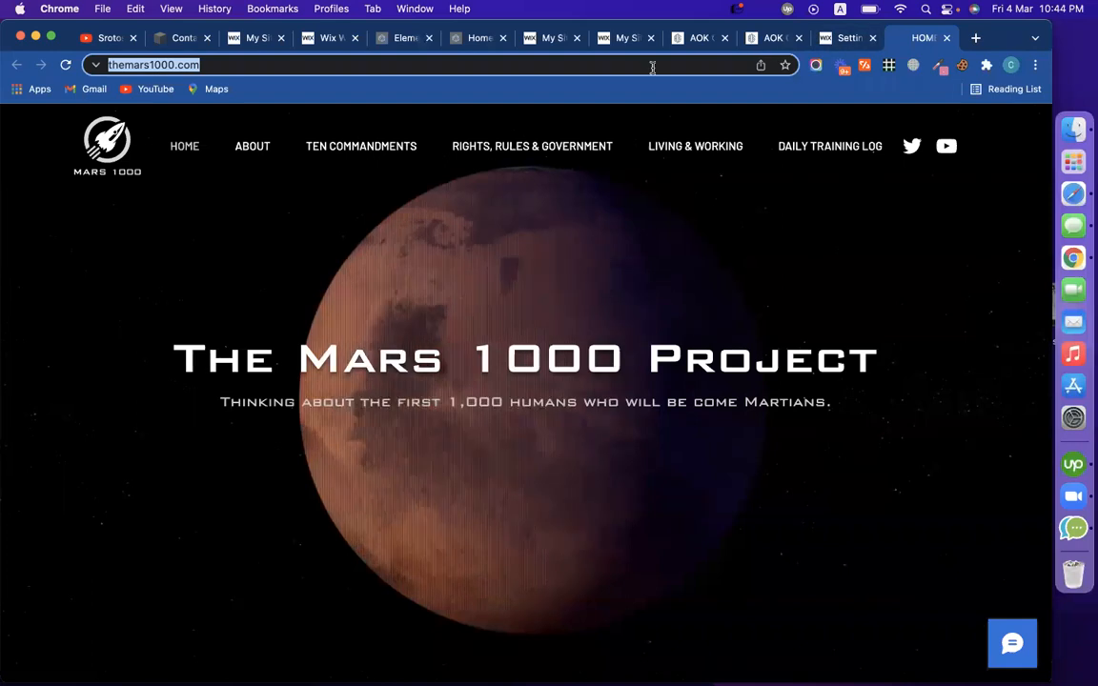
Switch to another Chrome profile's window and load internet.bs in a new tab
{"action": "left_click", "coordinate": [1011, 64]}
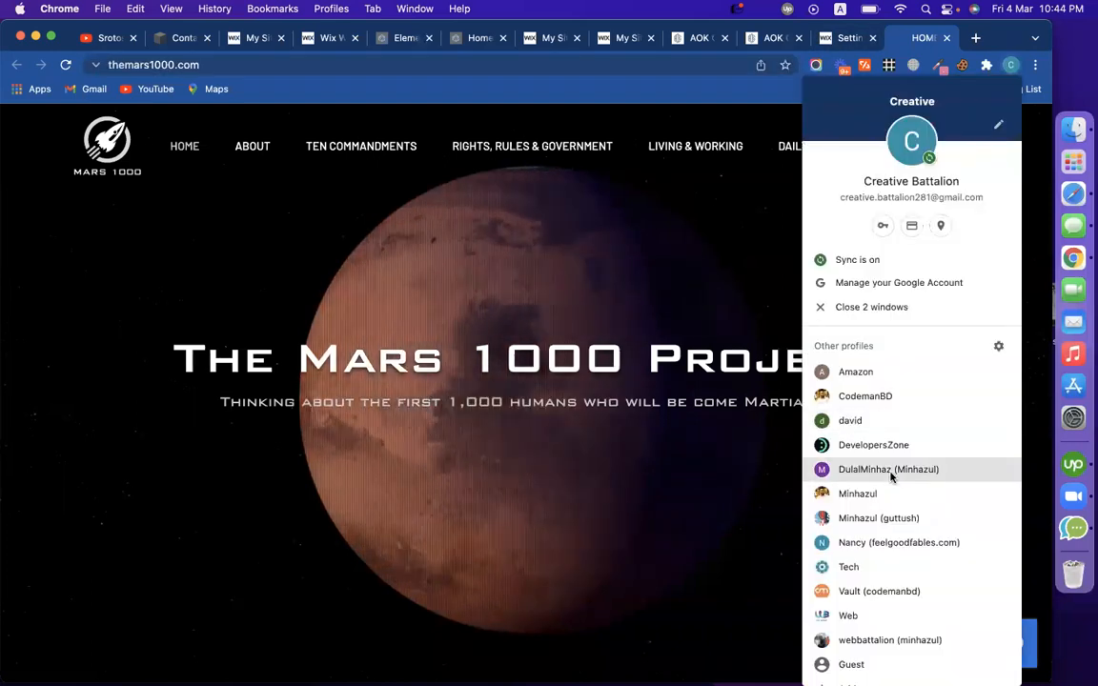
{"action": "left_click", "coordinate": [849, 494]}
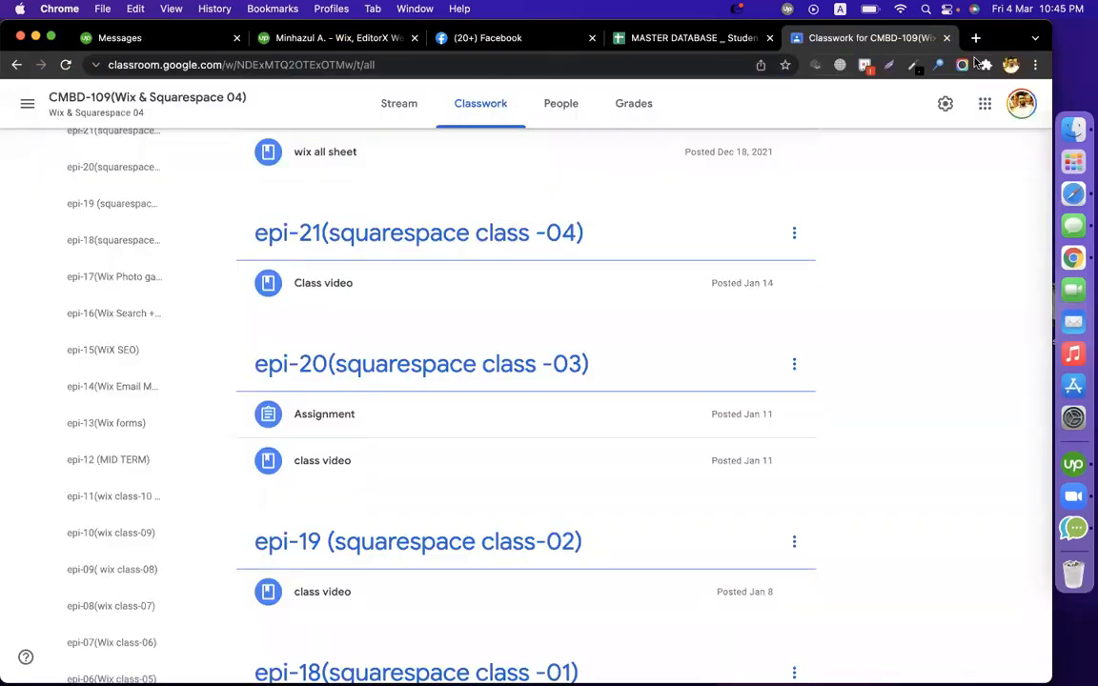
{"action": "left_click", "coordinate": [976, 38]}
{"action": "type", "text": "in"}
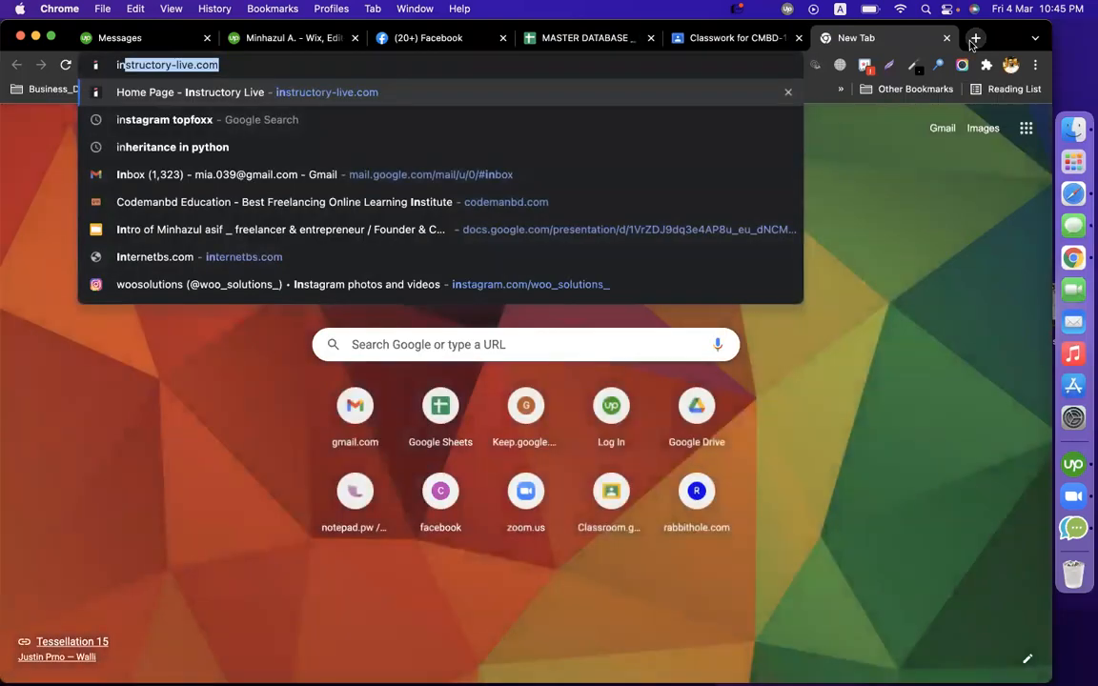
{"action": "type", "text": "s"}
{"action": "key", "text": "BackSpace"}
{"action": "type", "text": "terne"}
{"action": "key", "text": "Return"}
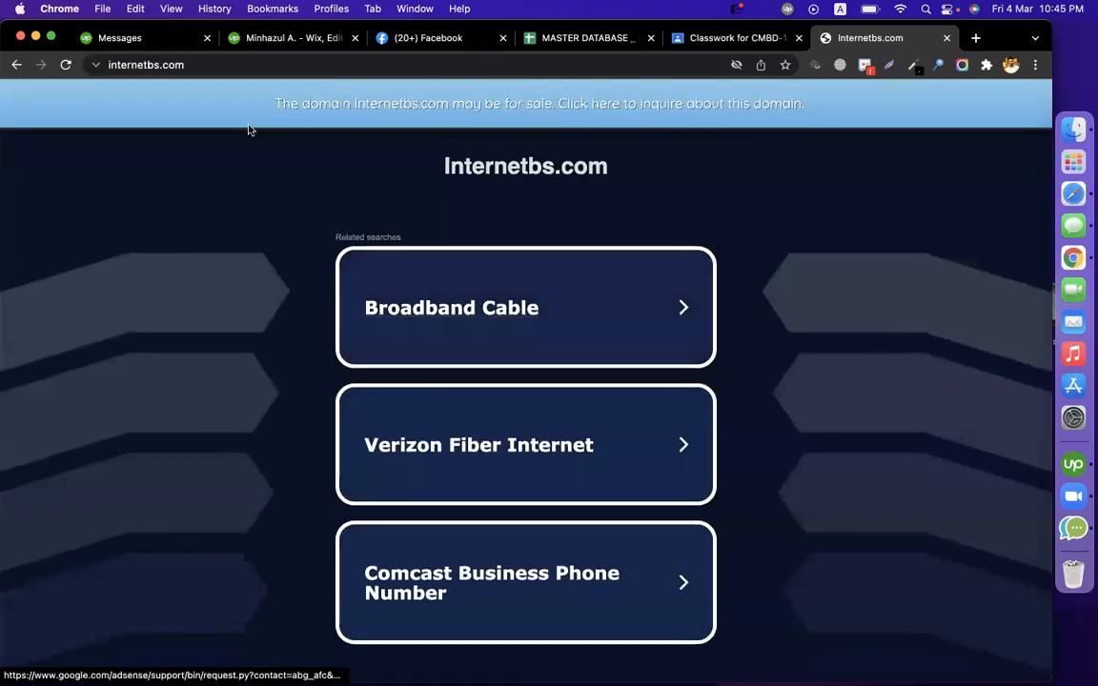
{"action": "left_click", "coordinate": [199, 64]}
{"action": "type", "text": "in"}
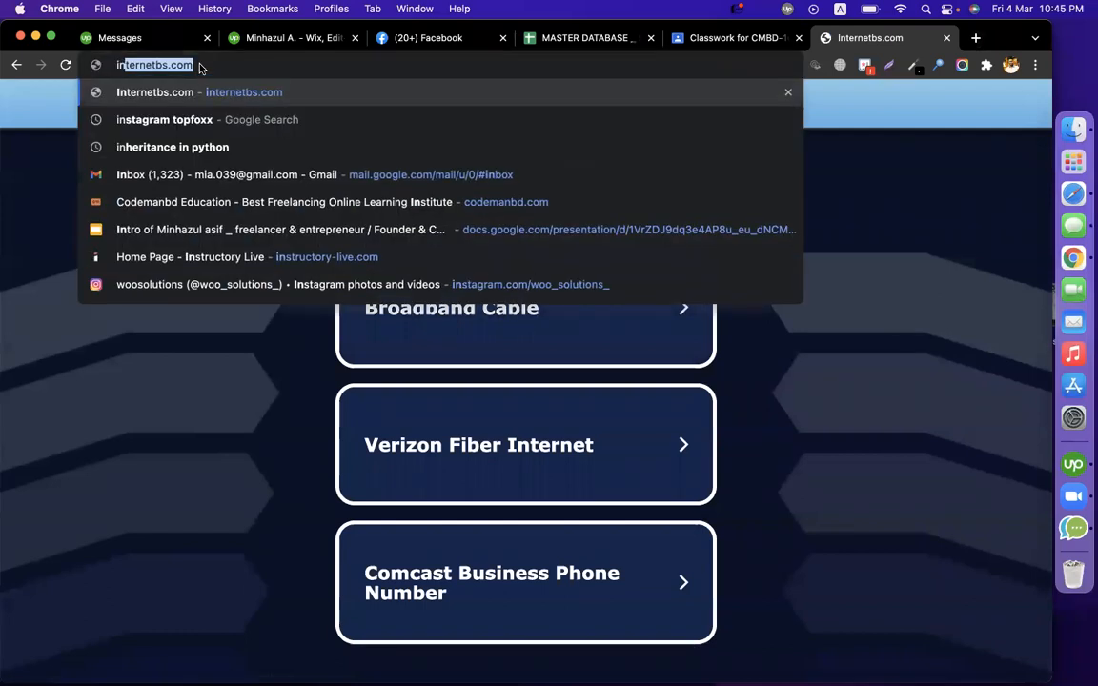
{"action": "type", "text": "ternet.bs"}
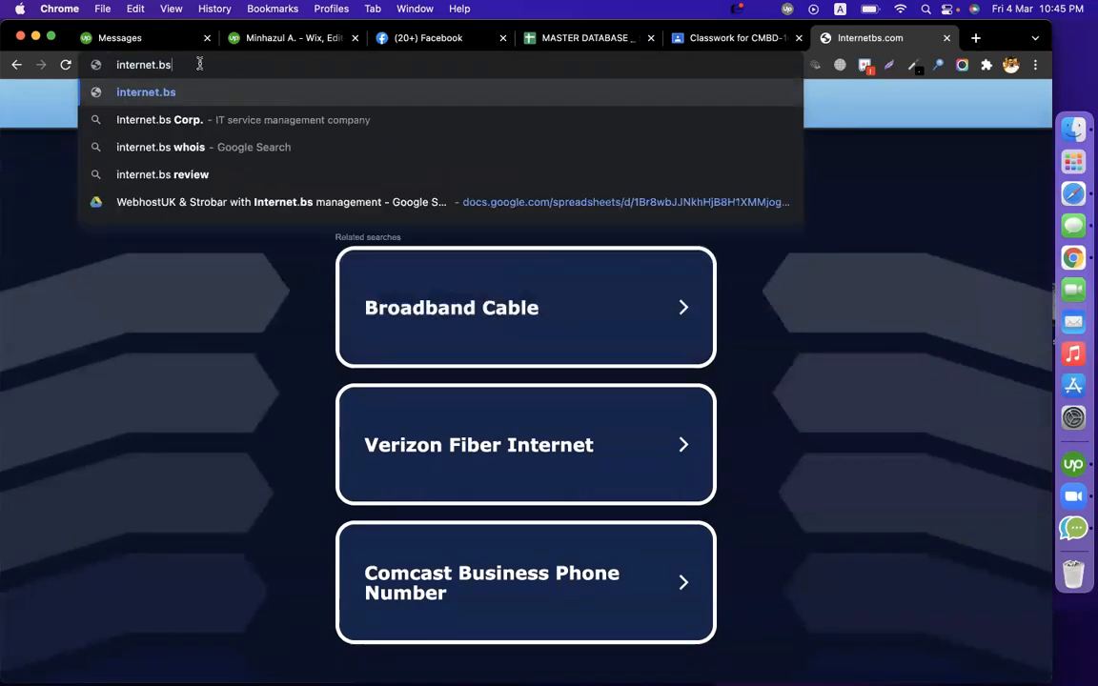
{"action": "key", "text": "Return"}
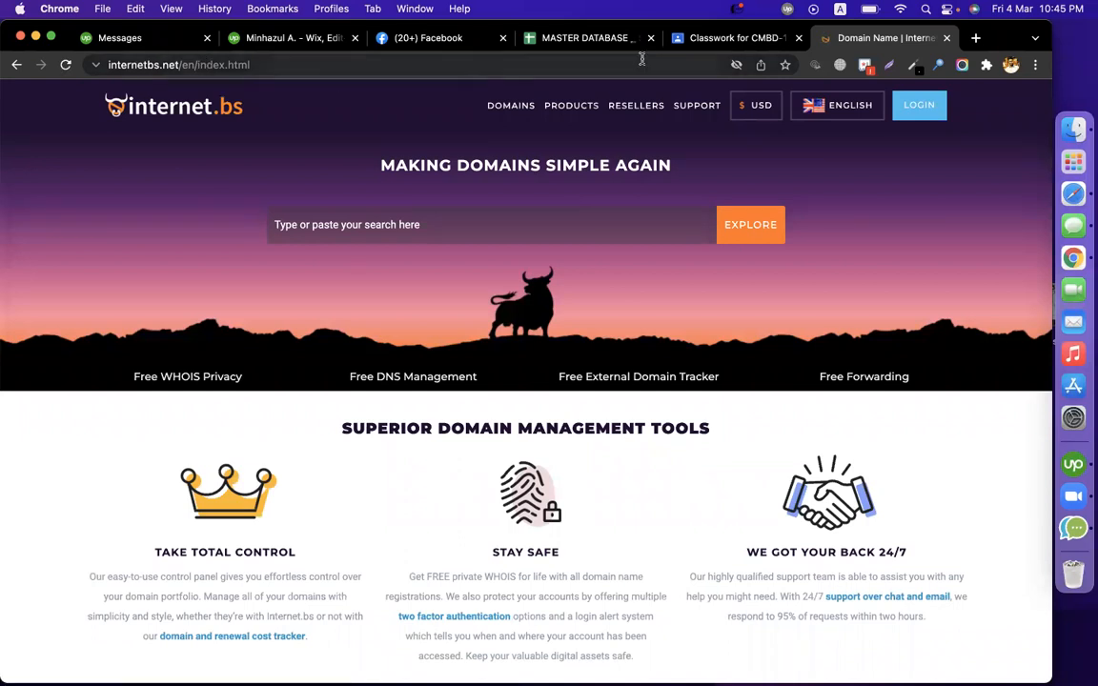
Sign in to internet.bs with the account e-mail and password
{"action": "left_click", "coordinate": [929, 109]}
{"action": "left_click", "coordinate": [544, 243]}
{"action": "key", "text": "Tab"}
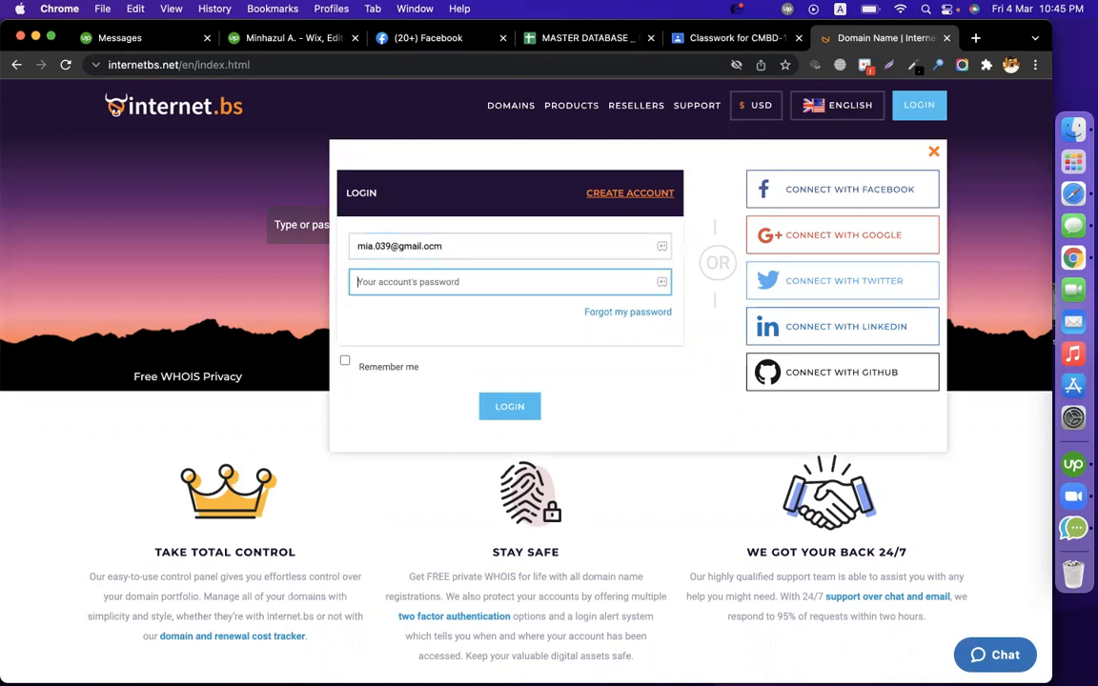
{"action": "left_click", "coordinate": [550, 232]}
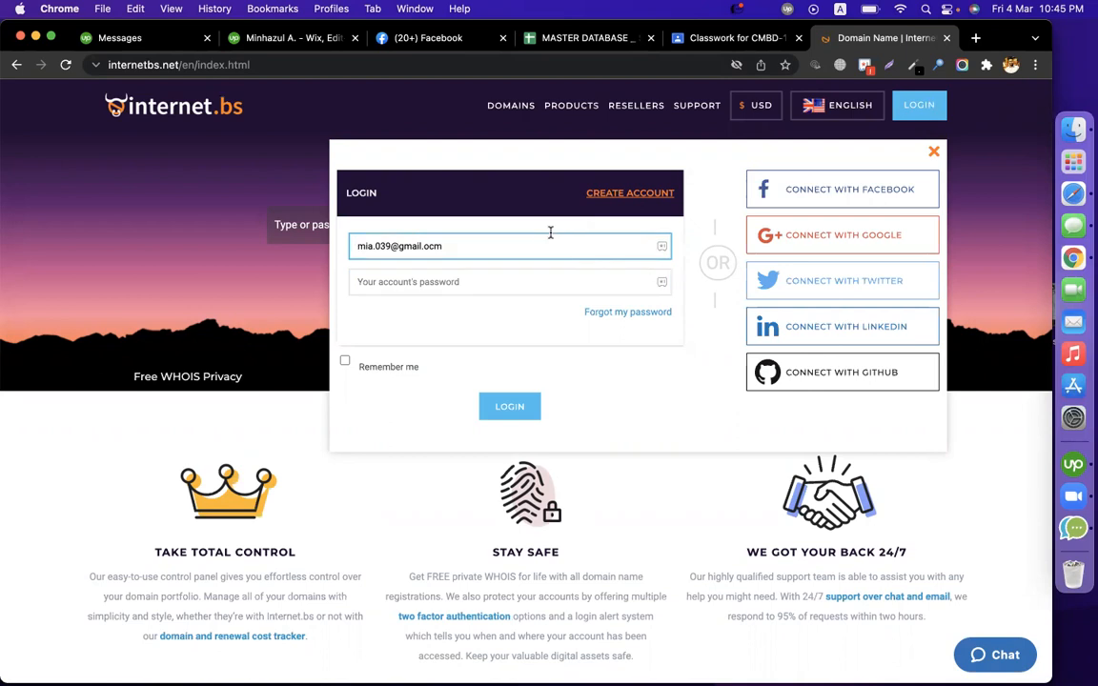
{"action": "key", "text": "BackSpace"}
{"action": "key", "text": "BackSpace"}
{"action": "type", "text": "cm"}
{"action": "left_click", "coordinate": [491, 278]}
{"action": "type", "text": "•"}
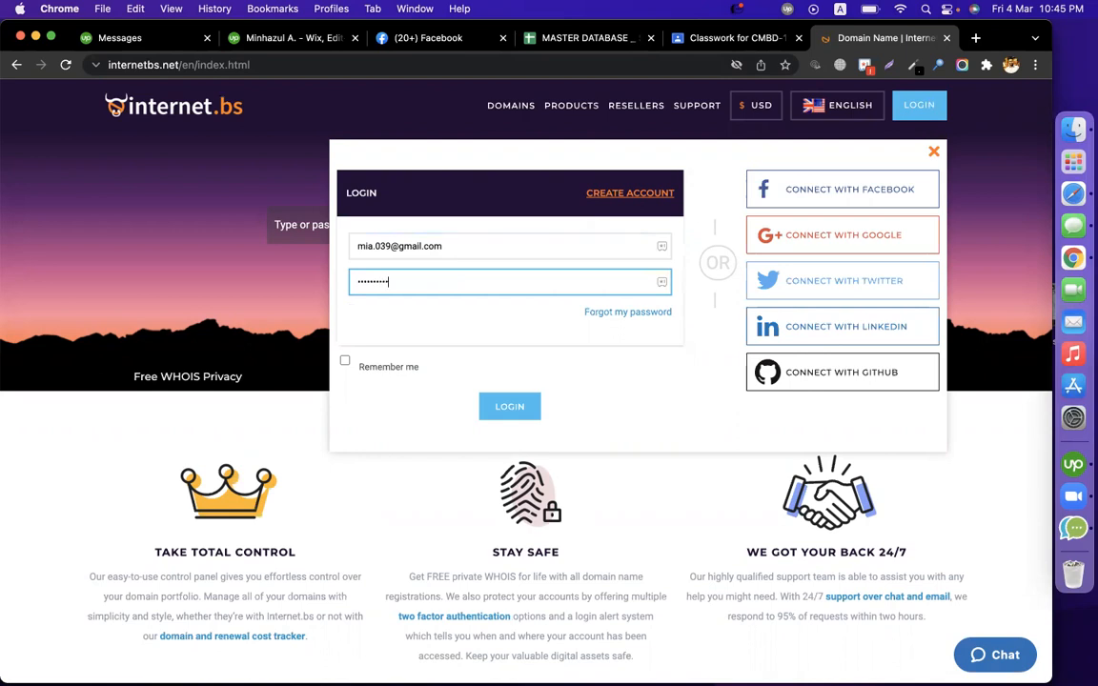
{"action": "key", "text": "Return"}
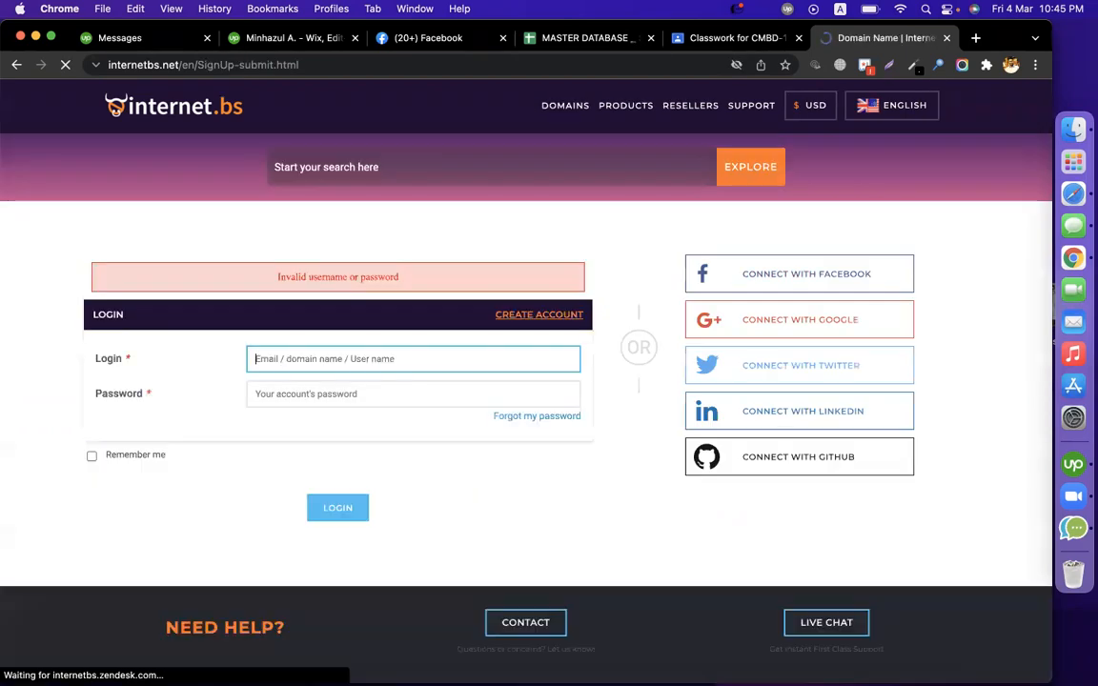
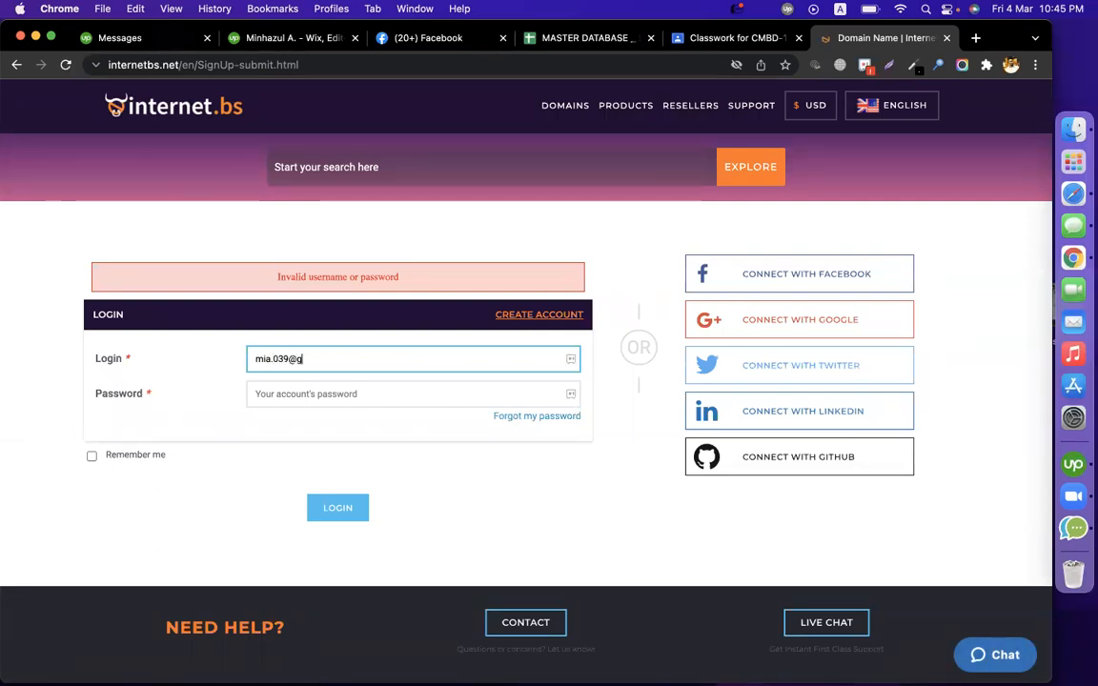
{"action": "key", "text": "Tab"}
{"action": "type", "text": "••••••"}
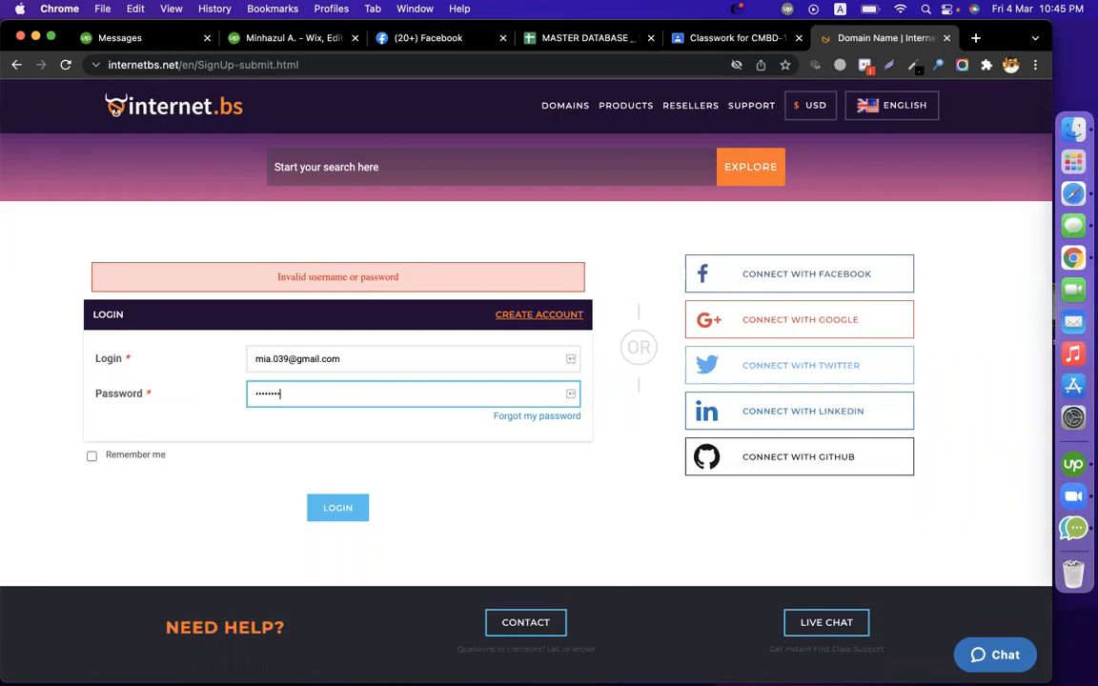
{"action": "key", "text": "Return"}
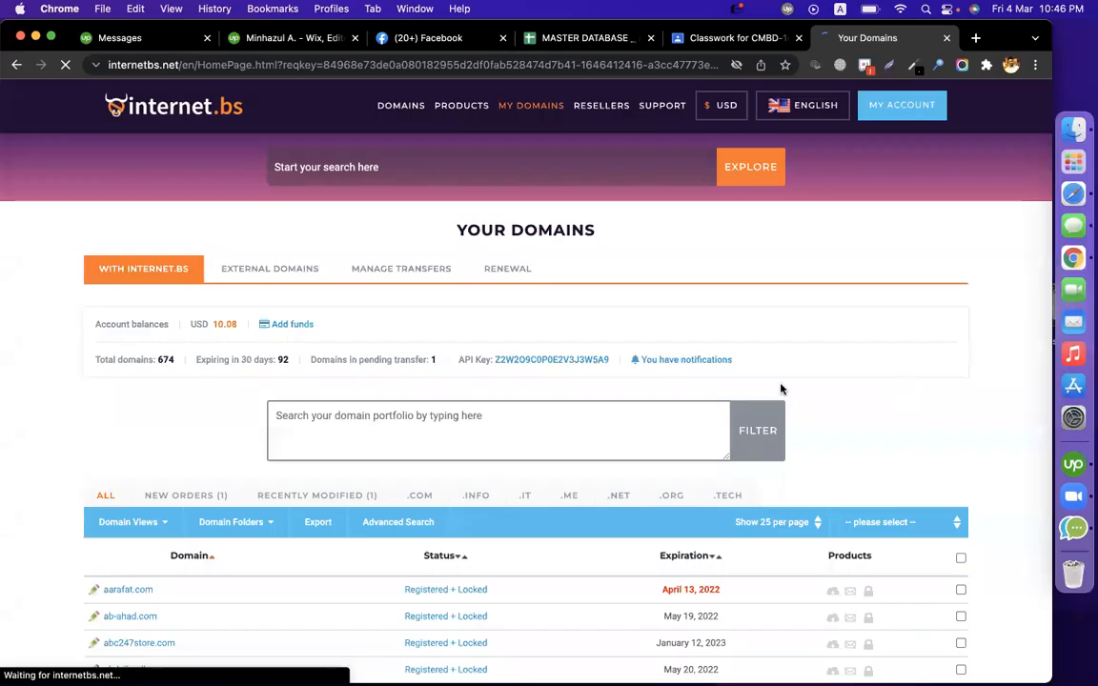
Open aarafat.com's management options under My Domains, then return to the Creative profile's window
{"action": "scroll", "coordinate": [763, 382], "scroll_direction": "down", "scroll_amount": 4}
{"action": "left_click", "coordinate": [133, 380]}
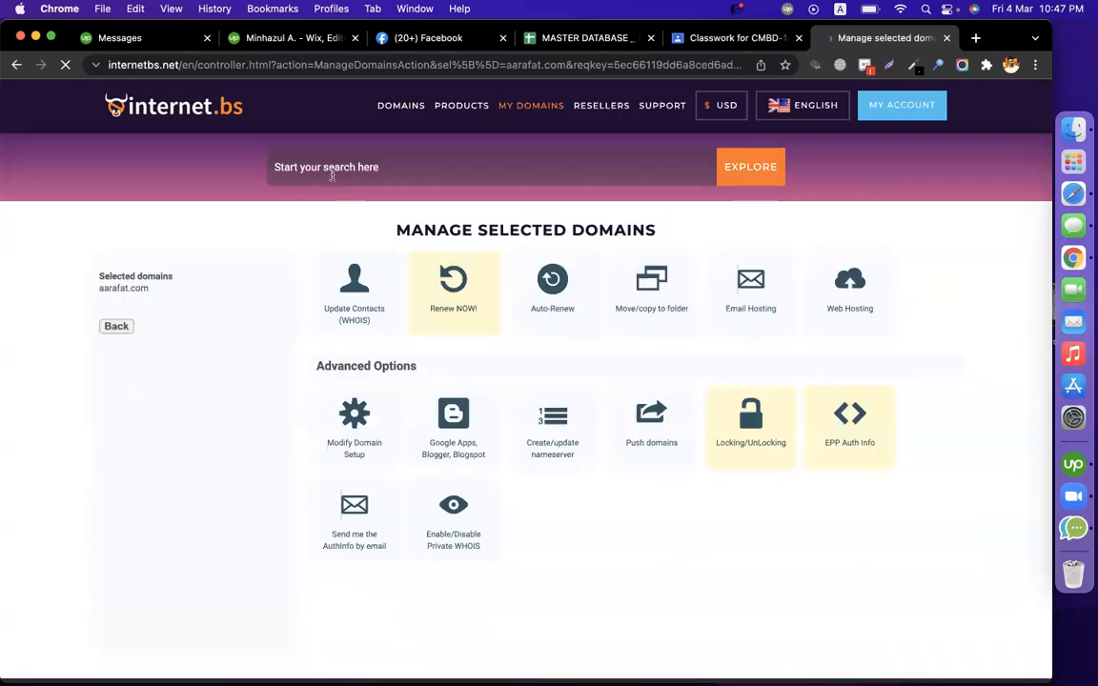
{"action": "left_click_drag", "start_coordinate": [168, 292], "coordinate": [84, 294]}
{"action": "key", "text": "super+c"}
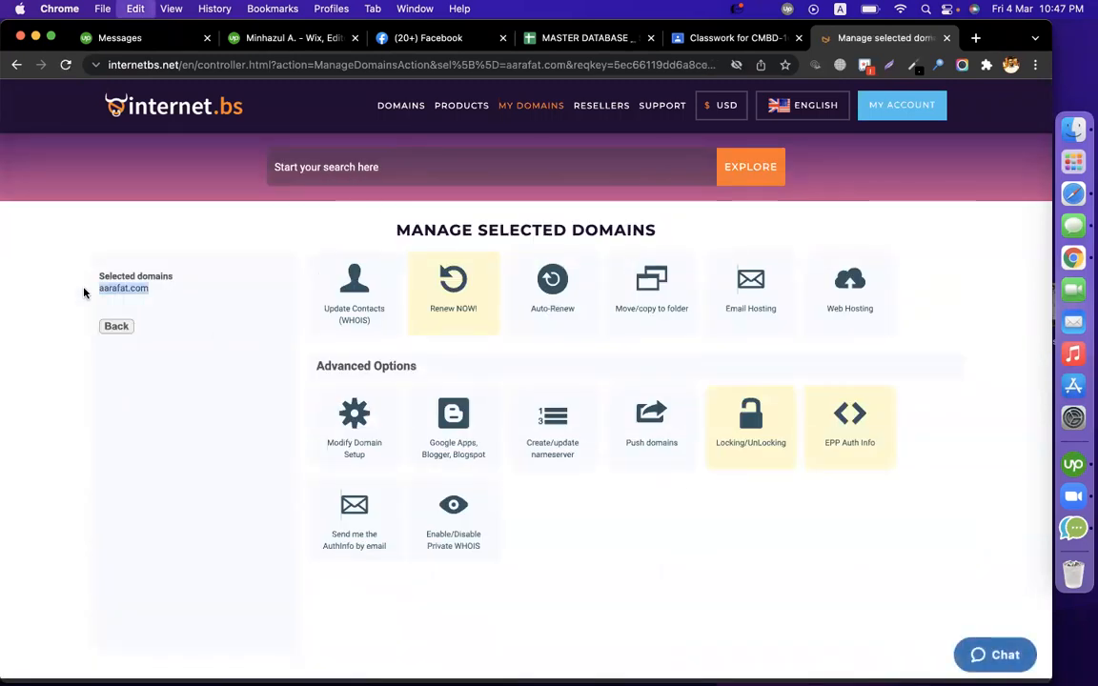
{"action": "left_click", "coordinate": [1011, 64]}
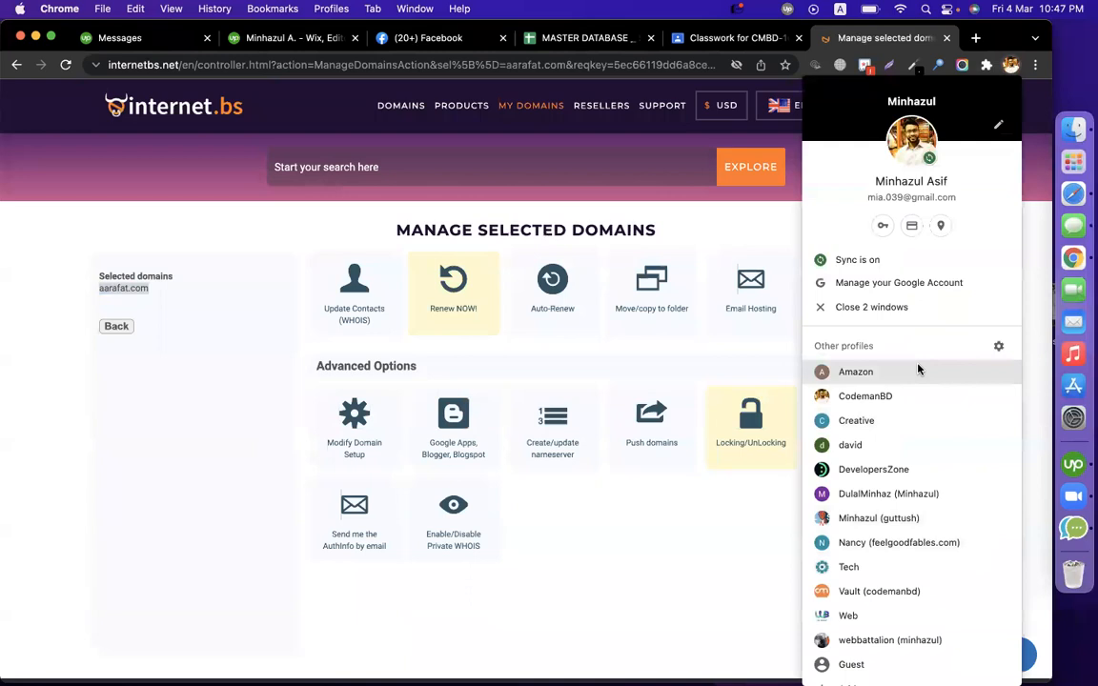
{"action": "left_click", "coordinate": [904, 422]}
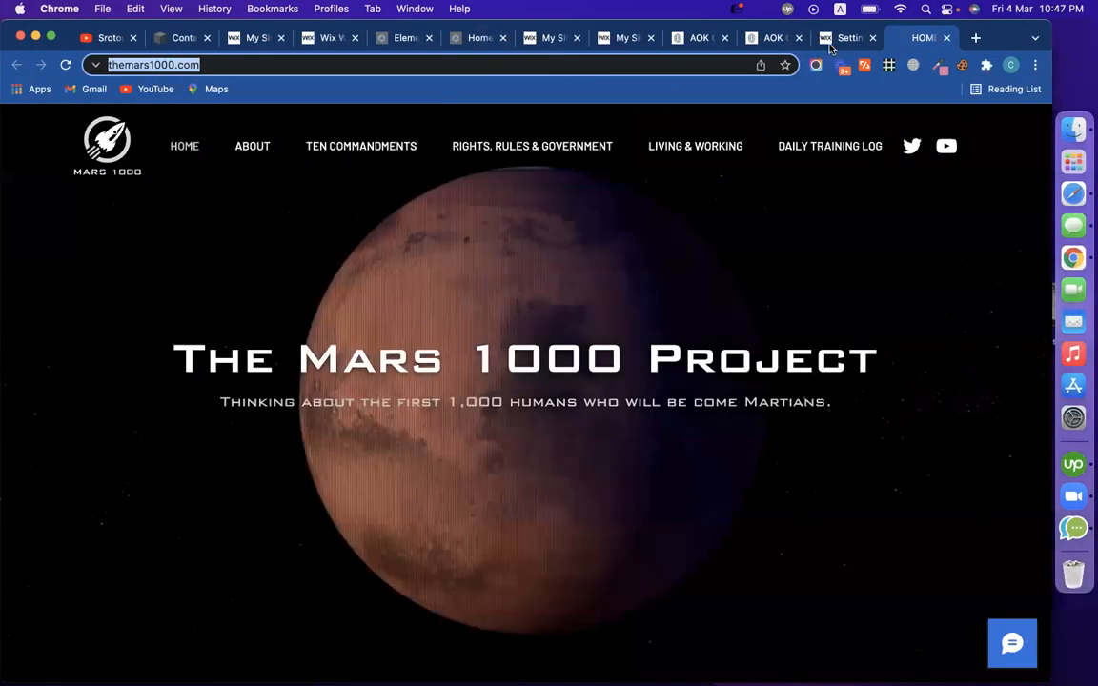
From luxorbrotherstour's Domains page, paste aarafat.com as an owned domain to connect and continue
{"action": "left_click", "coordinate": [830, 43]}
{"action": "scroll", "coordinate": [691, 375], "scroll_direction": "up", "scroll_amount": 5}
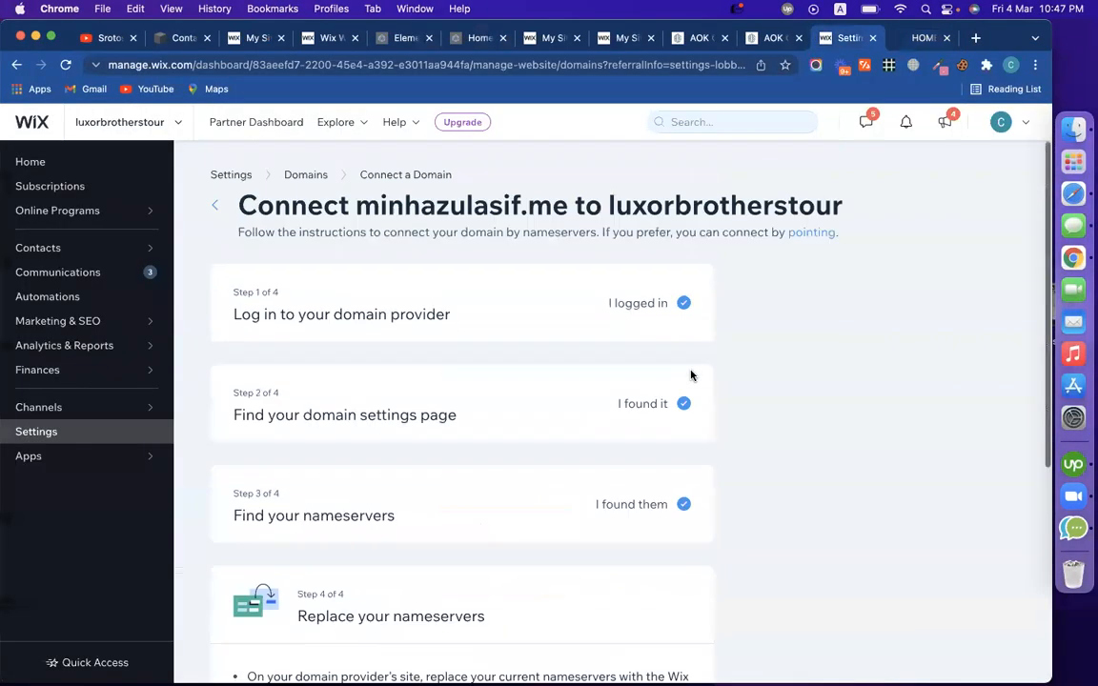
{"action": "left_click", "coordinate": [318, 178]}
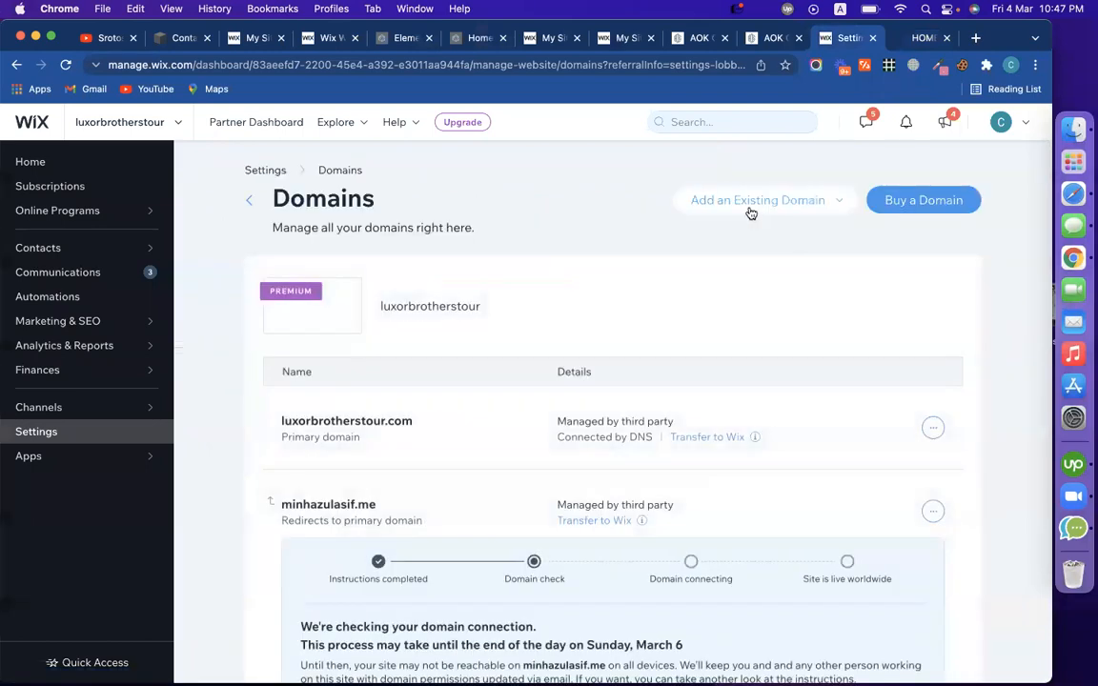
{"action": "left_click", "coordinate": [751, 210]}
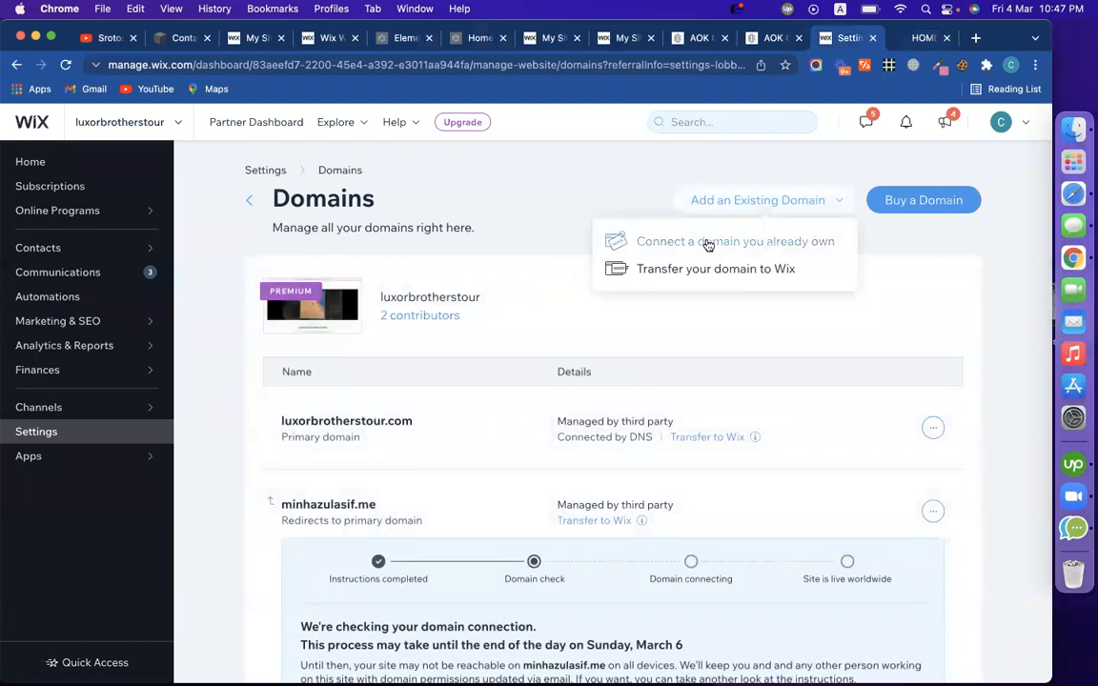
{"action": "left_click", "coordinate": [746, 246]}
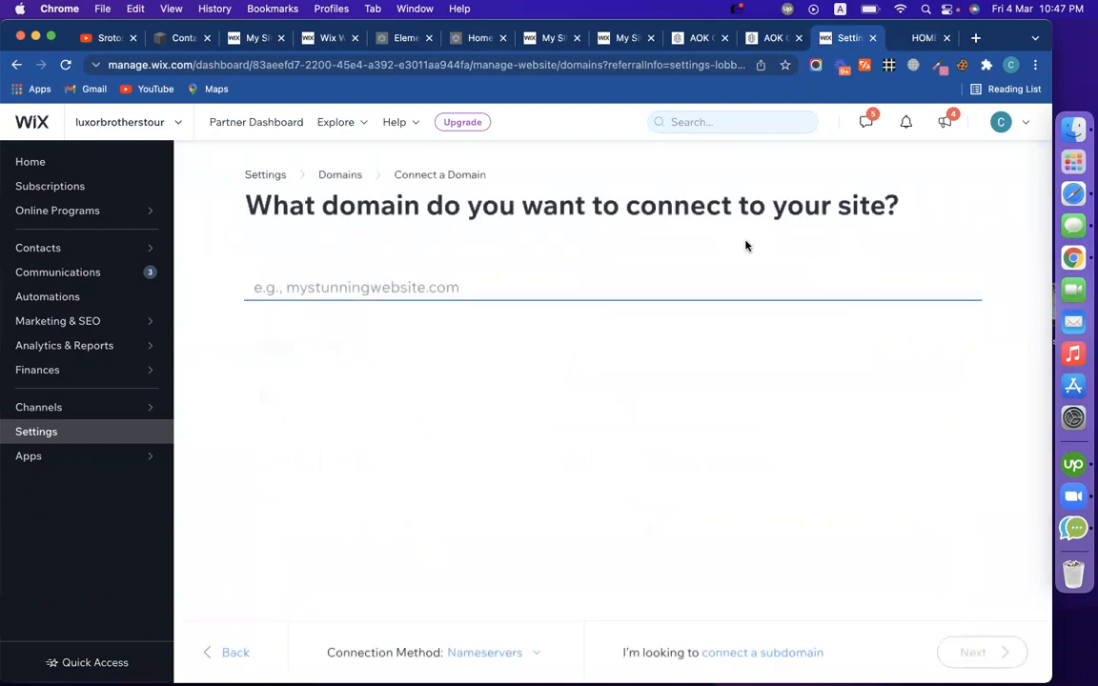
{"action": "key", "text": "super+v"}
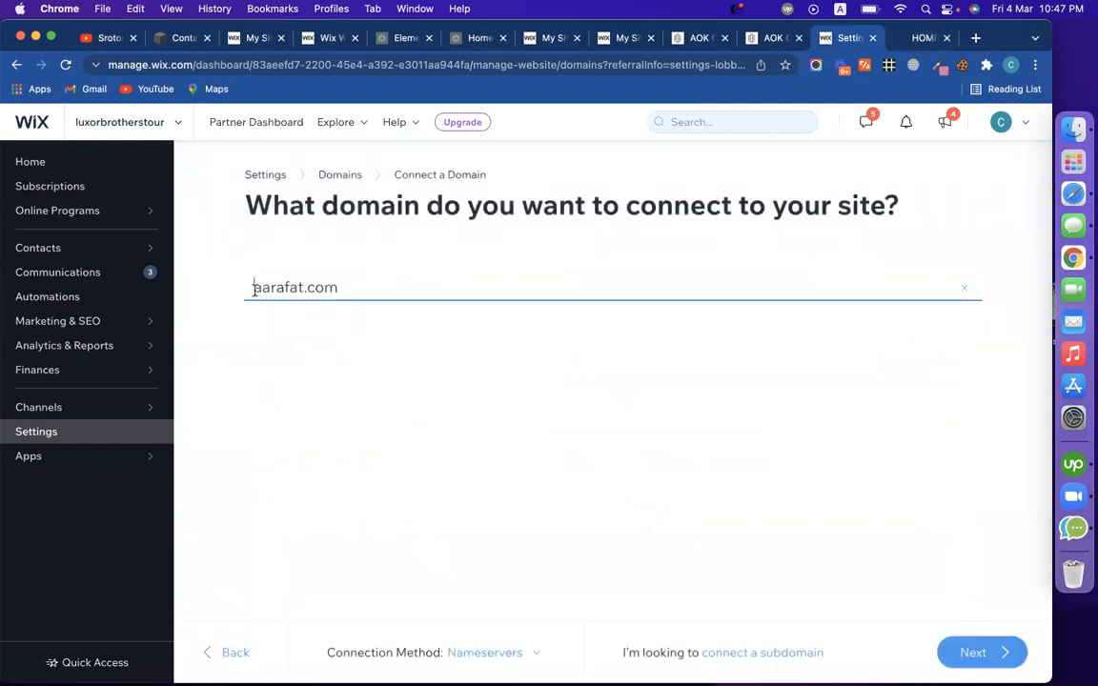
{"action": "left_click", "coordinate": [990, 663]}
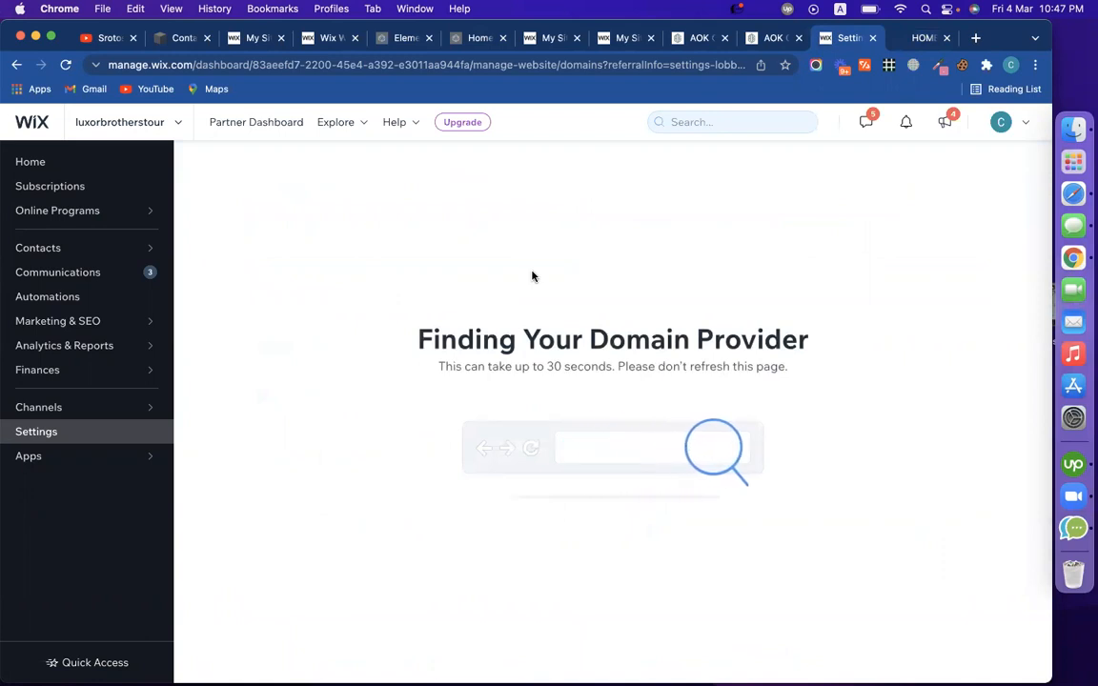
Start the guided connection and confirm login, settings page, and current nameservers as found
{"action": "scroll", "coordinate": [503, 341], "scroll_direction": "down", "scroll_amount": 1}
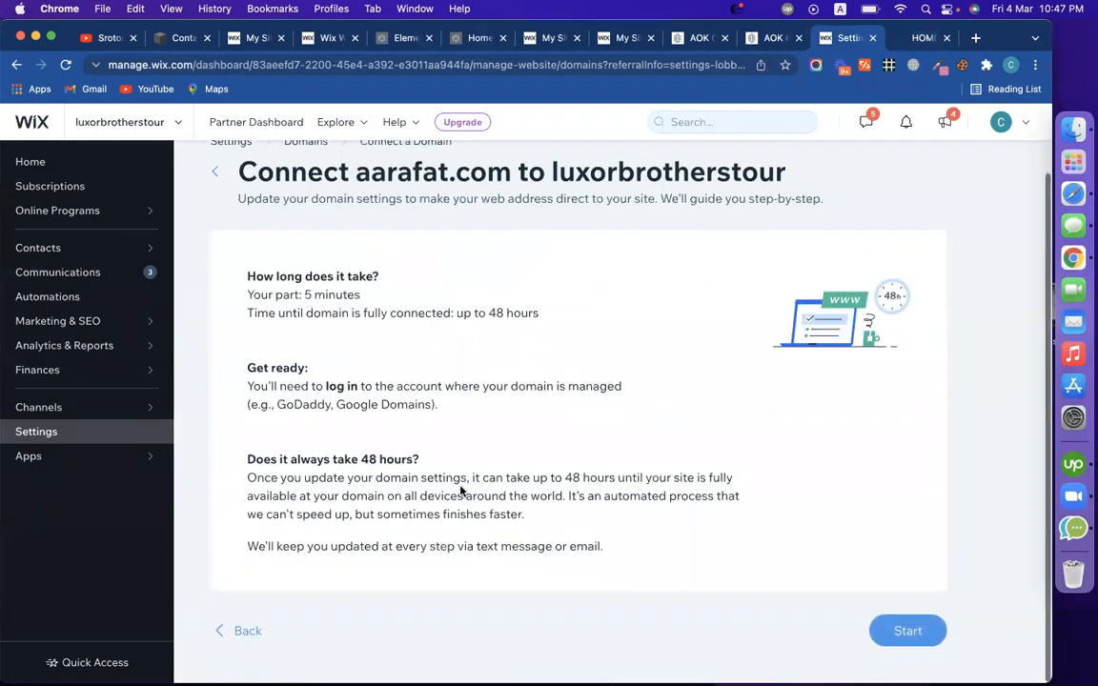
{"action": "left_click", "coordinate": [938, 631]}
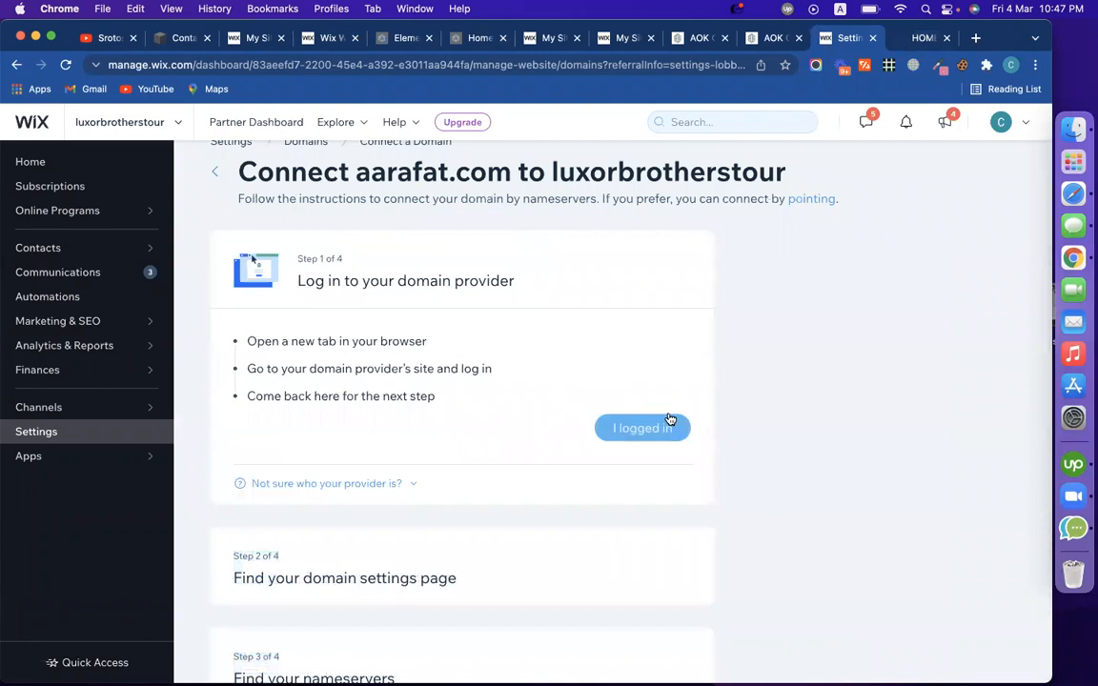
{"action": "left_click", "coordinate": [670, 421]}
{"action": "left_click", "coordinate": [562, 437]}
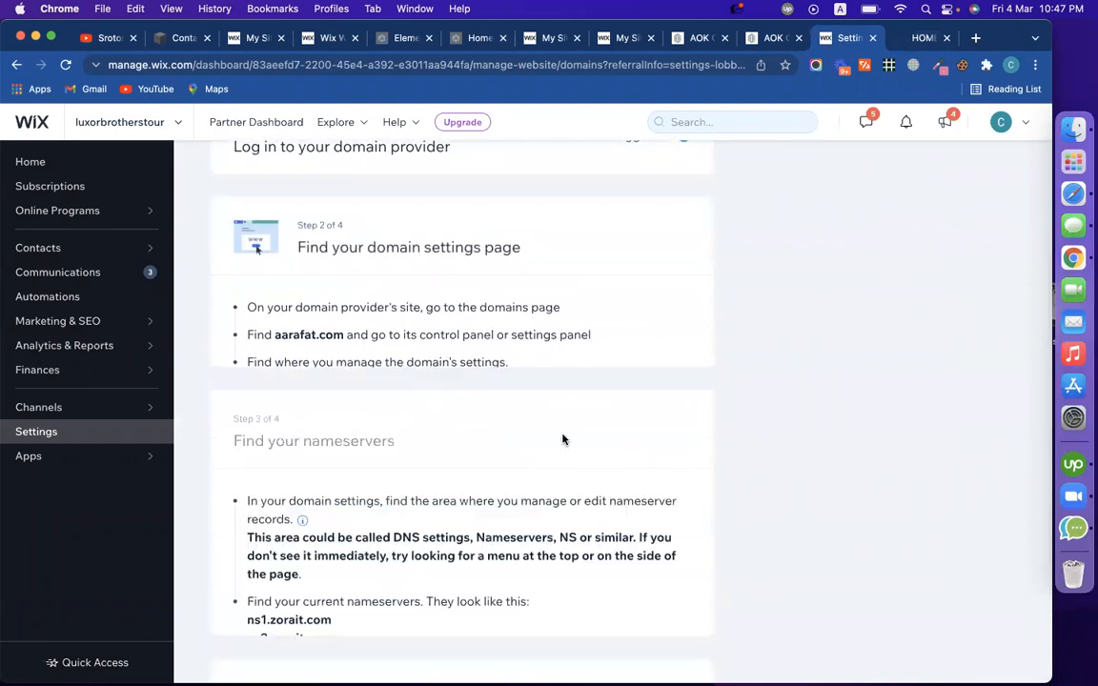
{"action": "left_click", "coordinate": [635, 481]}
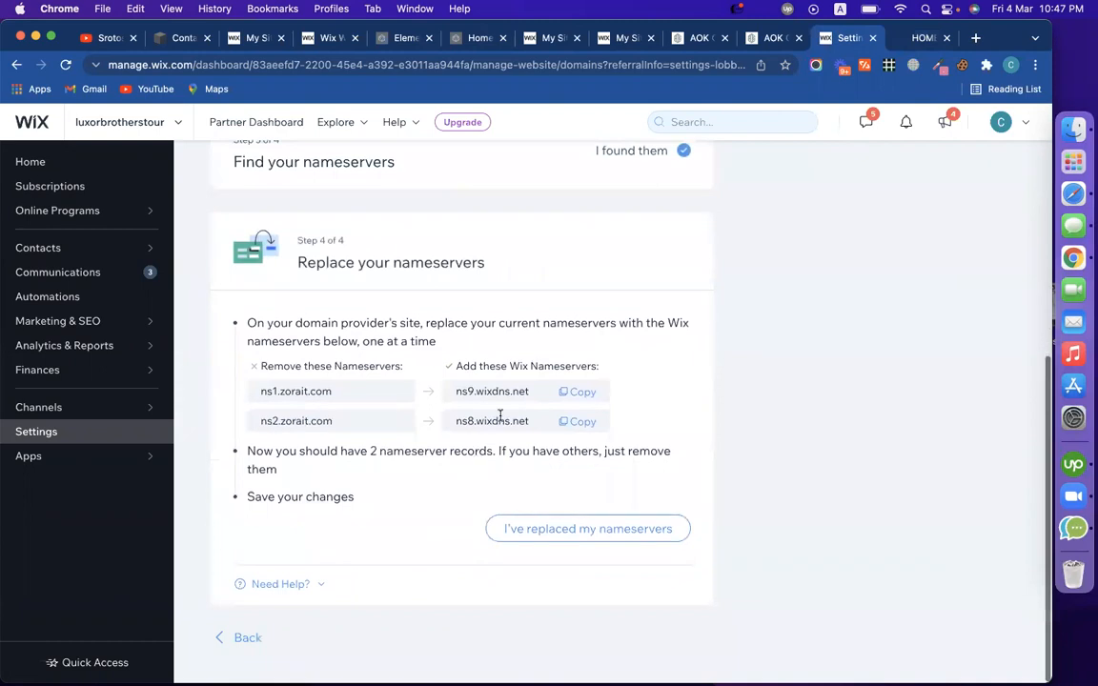
Copy the Wix nameserver ns9.wixdns.net and return to the internet.bs window
{"action": "left_click", "coordinate": [579, 398]}
{"action": "left_click", "coordinate": [580, 398]}
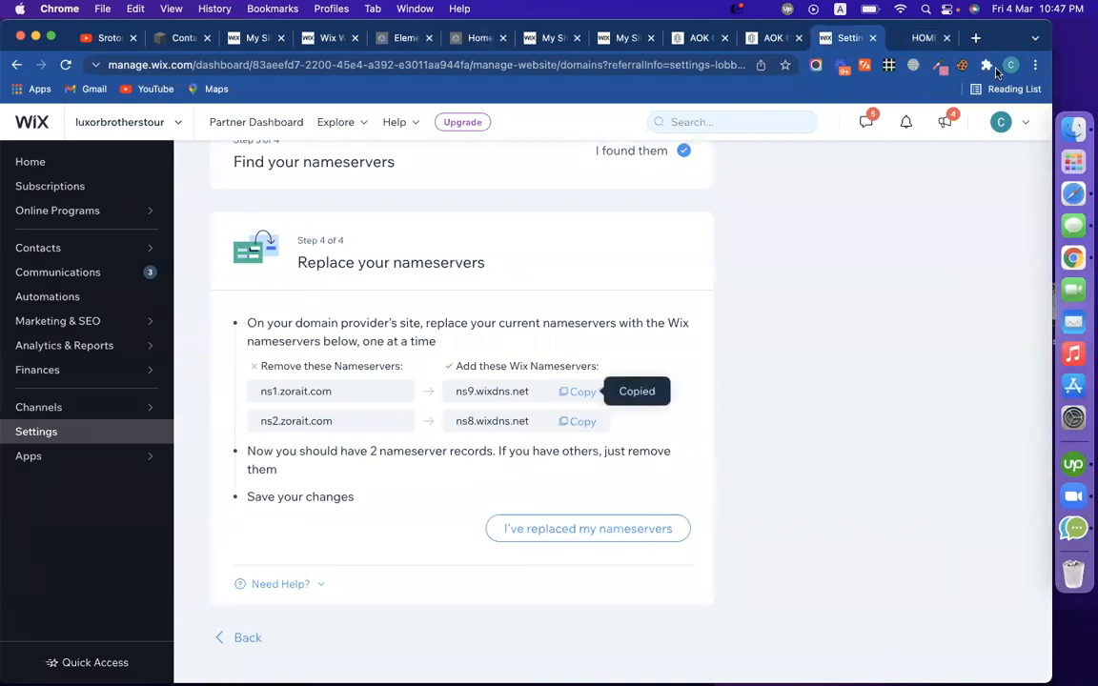
{"action": "left_click", "coordinate": [1011, 65]}
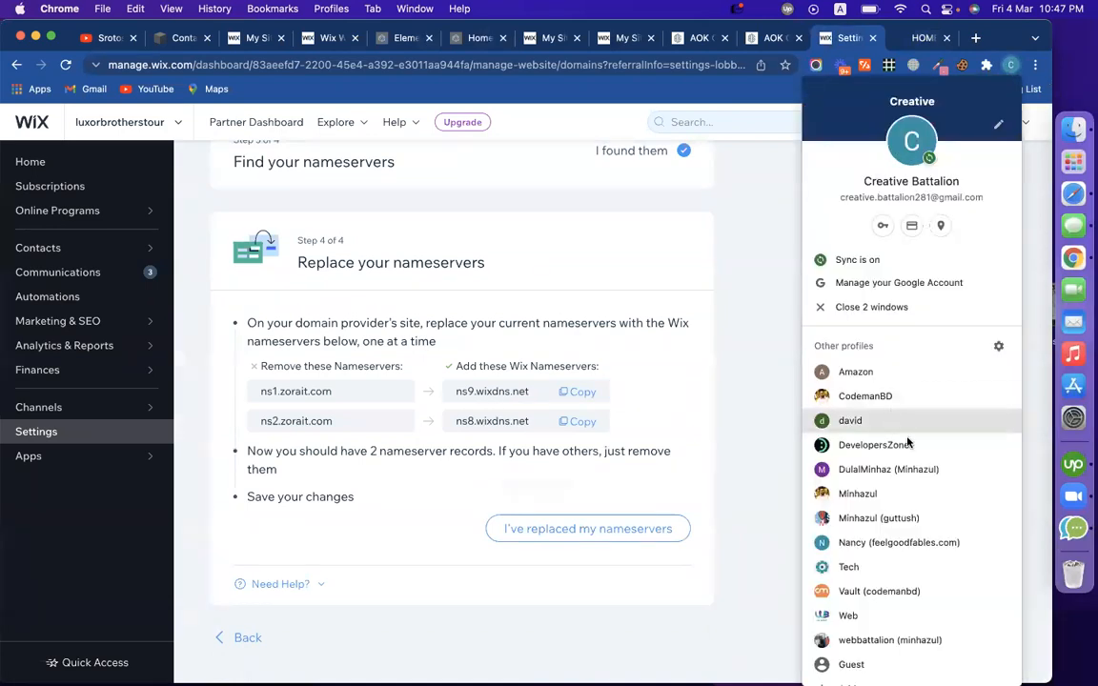
{"action": "left_click", "coordinate": [877, 503]}
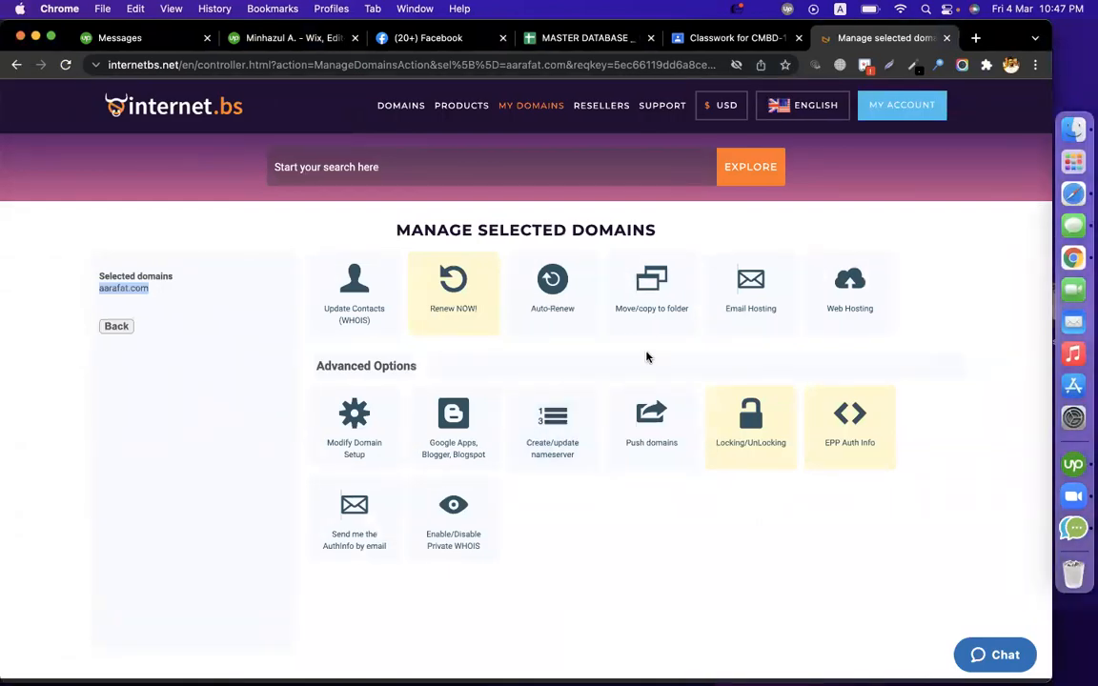
Enter ns9.wixdns.net as the first nameserver for aarafat.com in internet.bs
{"action": "left_click", "coordinate": [646, 357]}
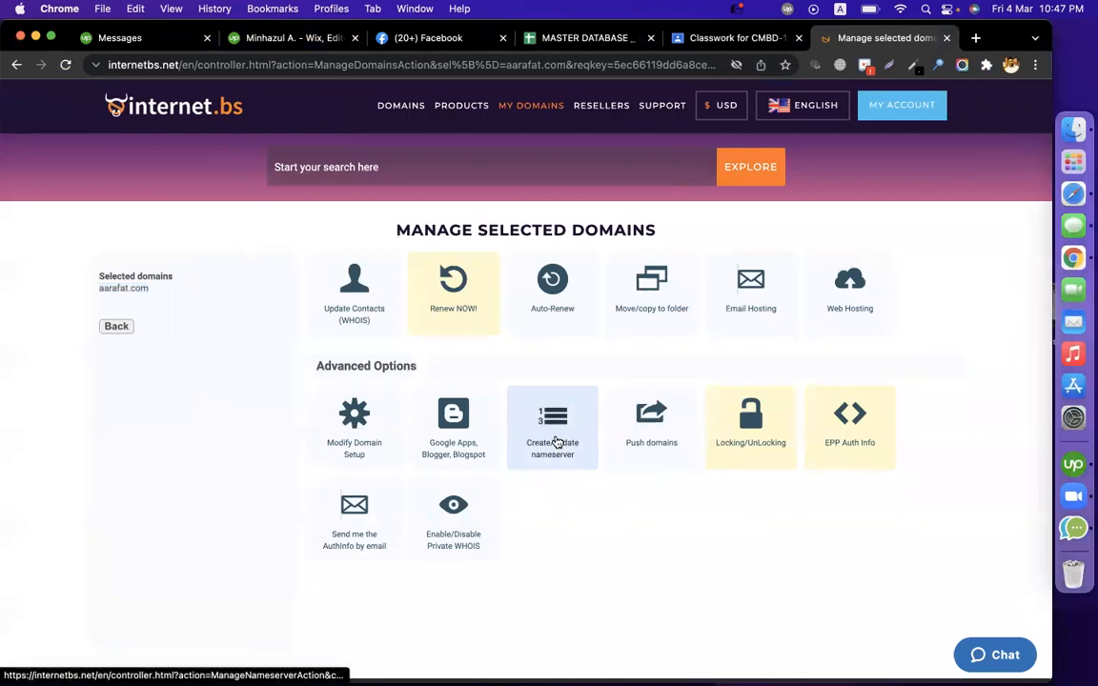
{"action": "left_click", "coordinate": [557, 441]}
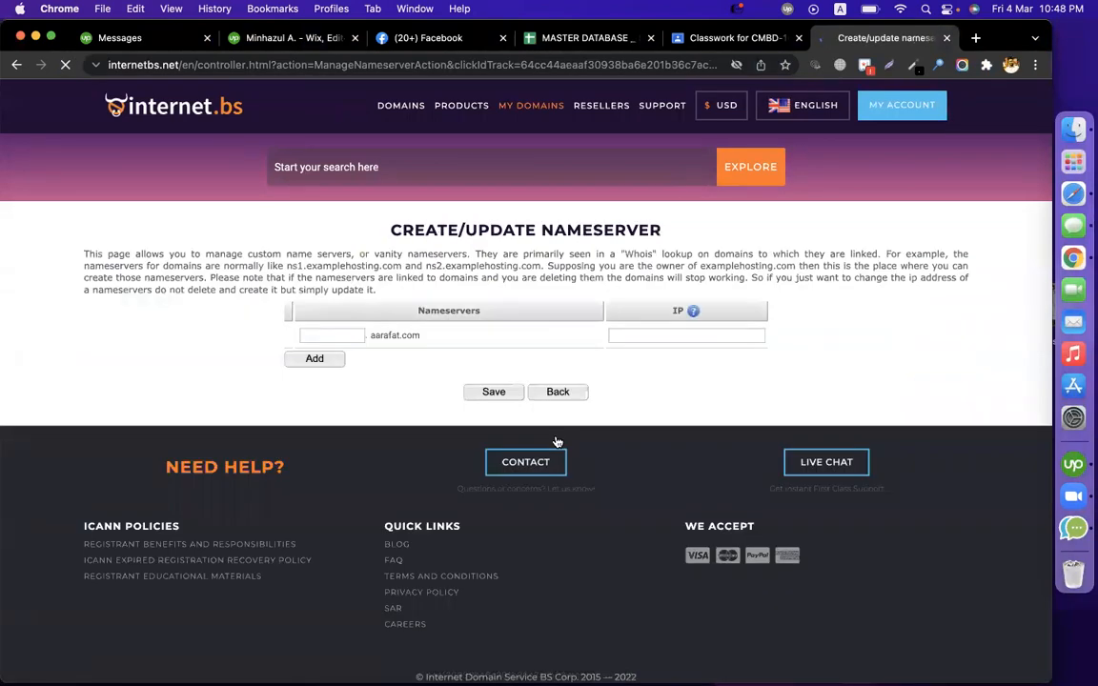
{"action": "left_click", "coordinate": [333, 336]}
{"action": "key", "text": "super+v"}
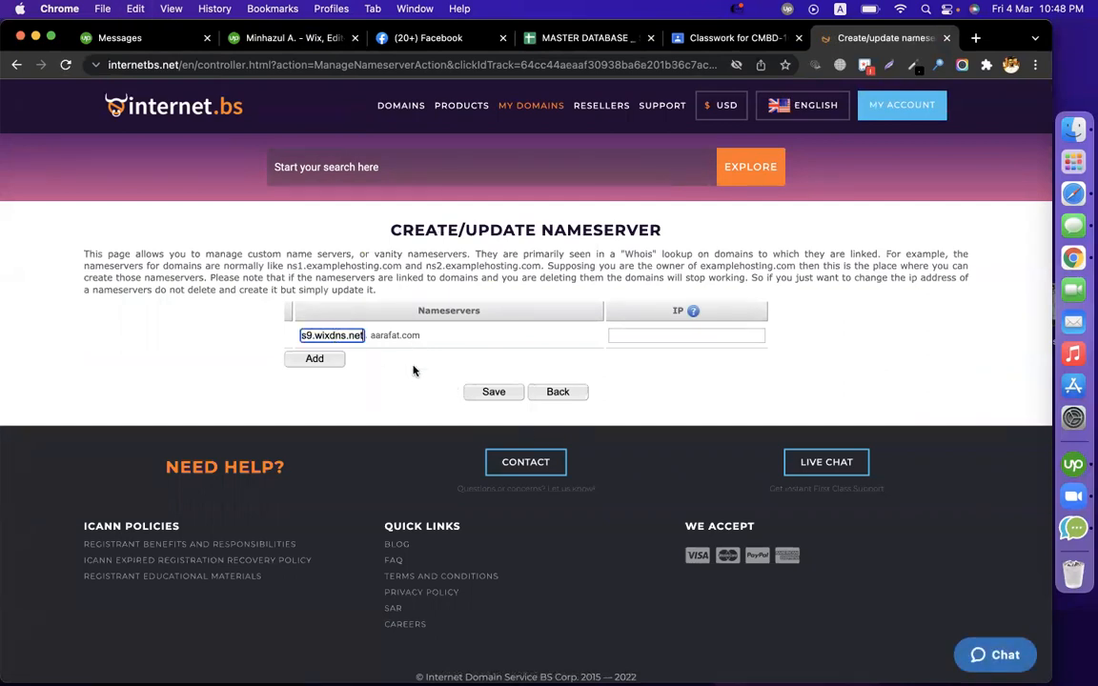
{"action": "left_click", "coordinate": [316, 358]}
Copy ns8.wixdns.net from the Wix window and enter it as the second nameserver
{"action": "left_click", "coordinate": [308, 364]}
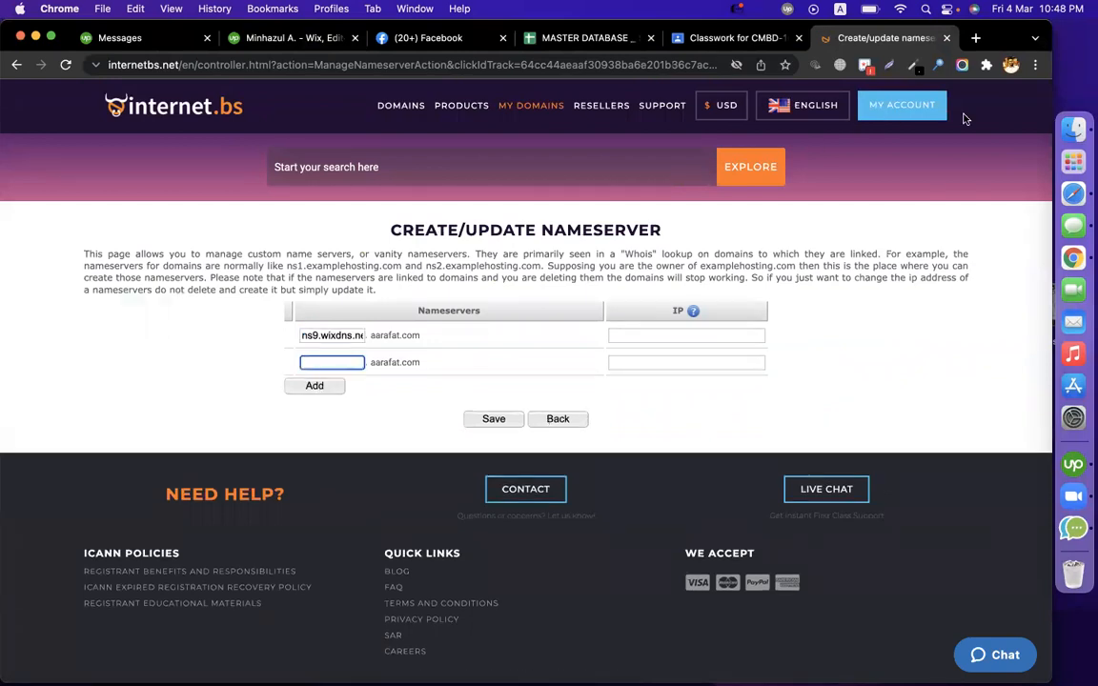
{"action": "left_click", "coordinate": [1010, 66]}
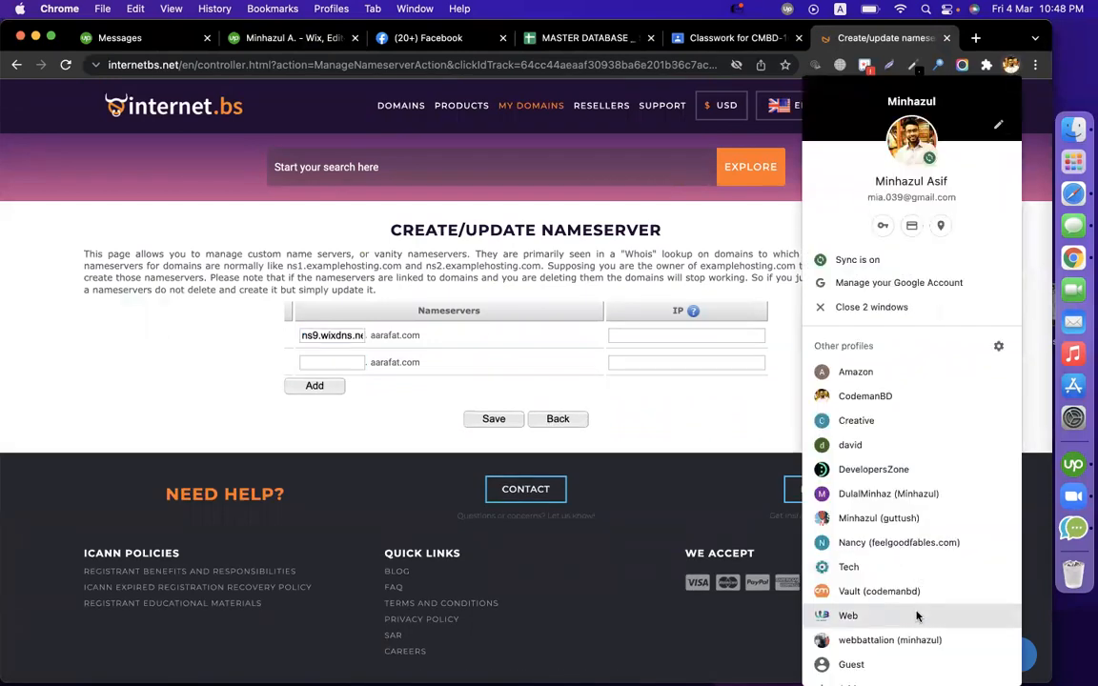
{"action": "left_click", "coordinate": [856, 420]}
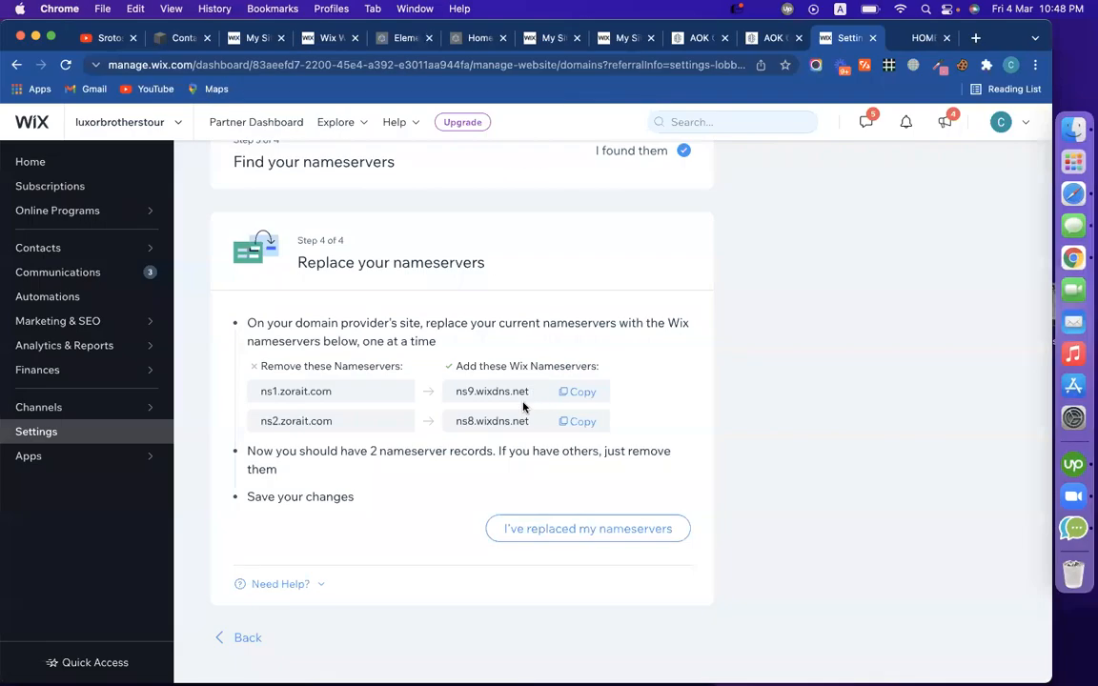
{"action": "left_click", "coordinate": [581, 423]}
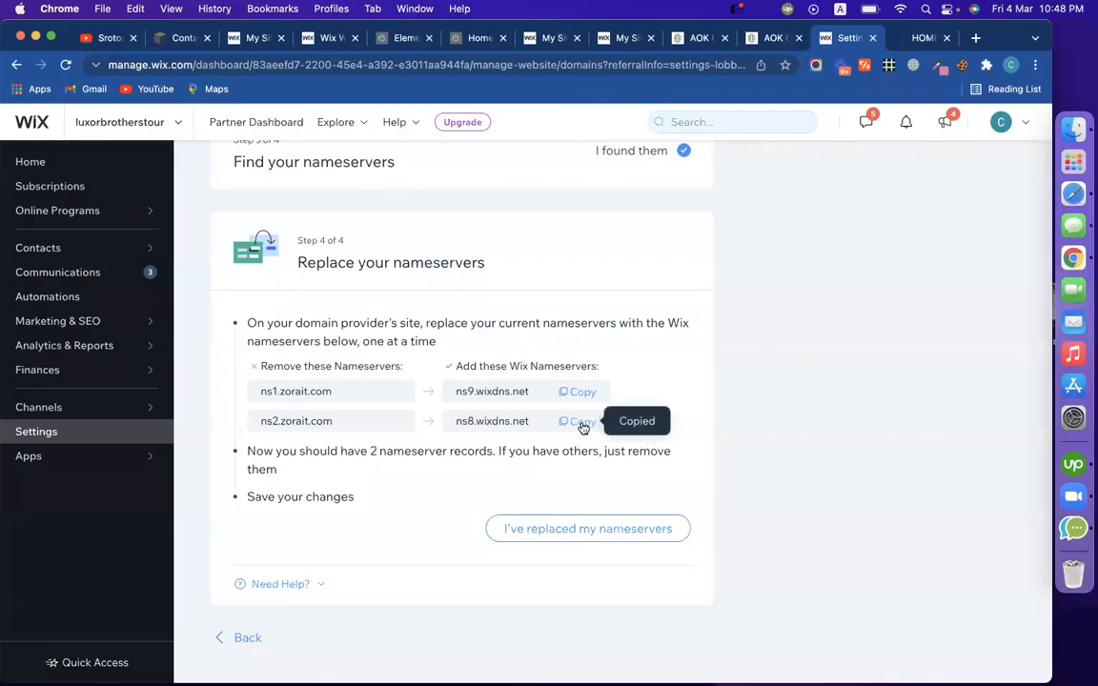
{"action": "left_click", "coordinate": [1008, 68]}
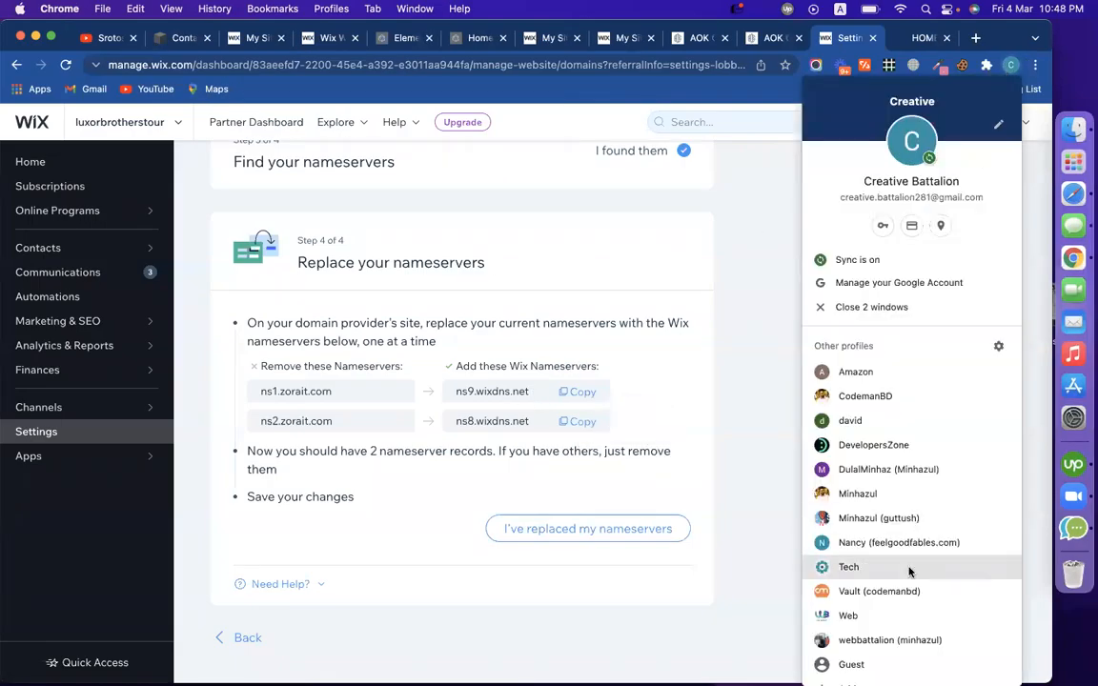
{"action": "left_click", "coordinate": [887, 493]}
{"action": "key", "text": "super+v"}
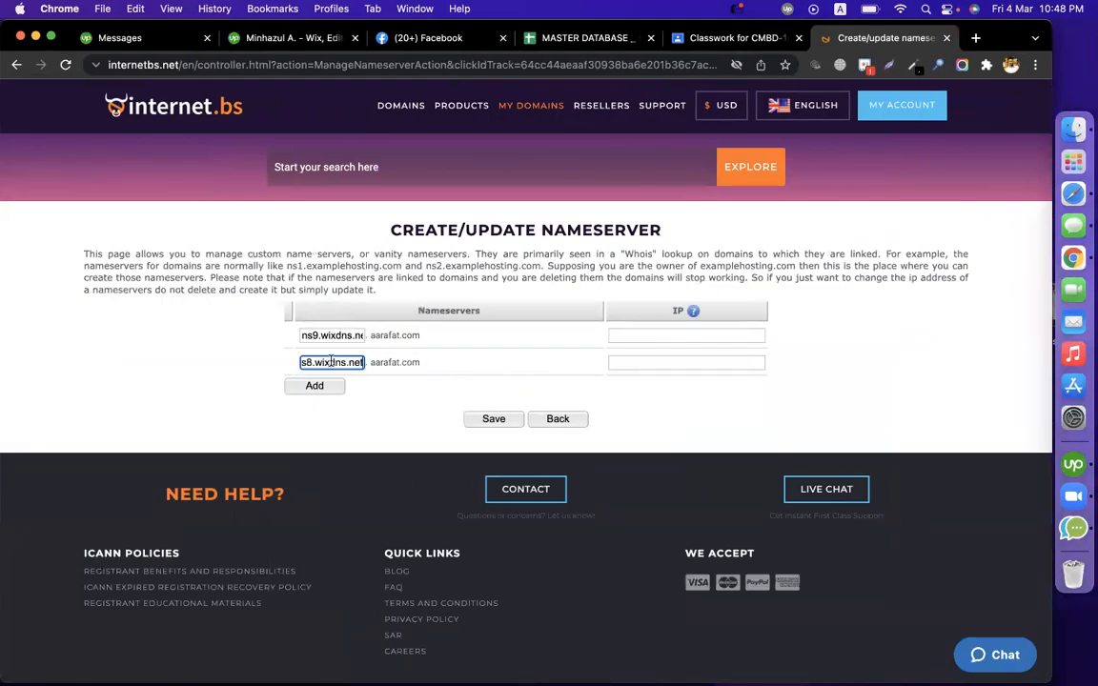
{"action": "left_click", "coordinate": [825, 387]}
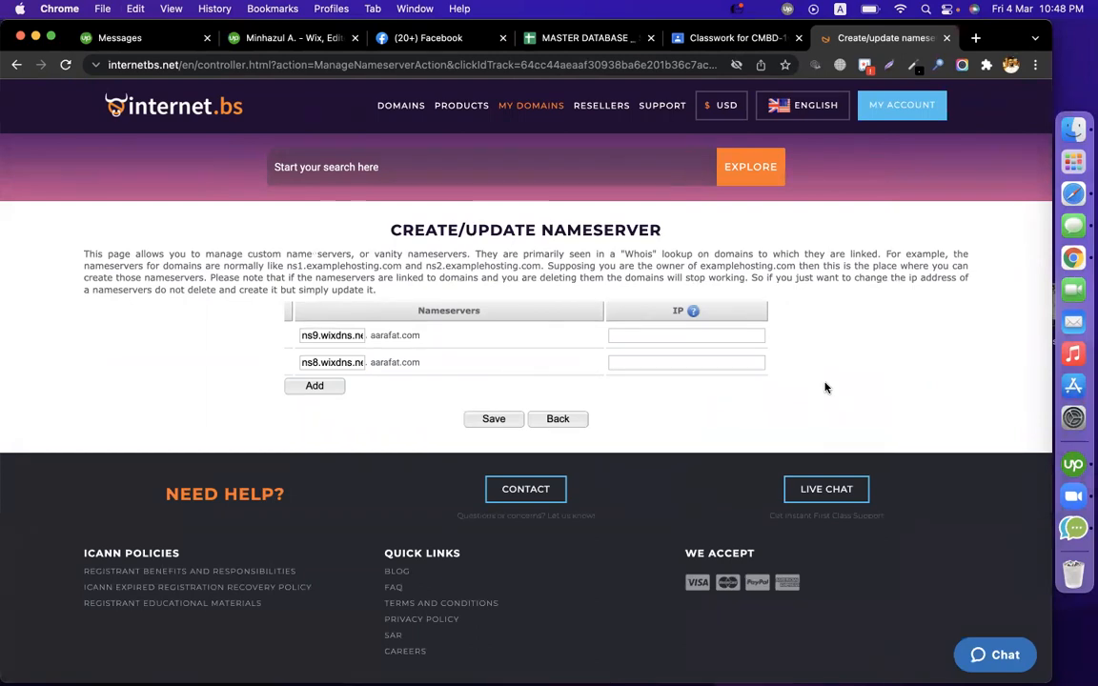
Return to the Wix connection guide for aarafat.com
{"action": "left_click", "coordinate": [1010, 66]}
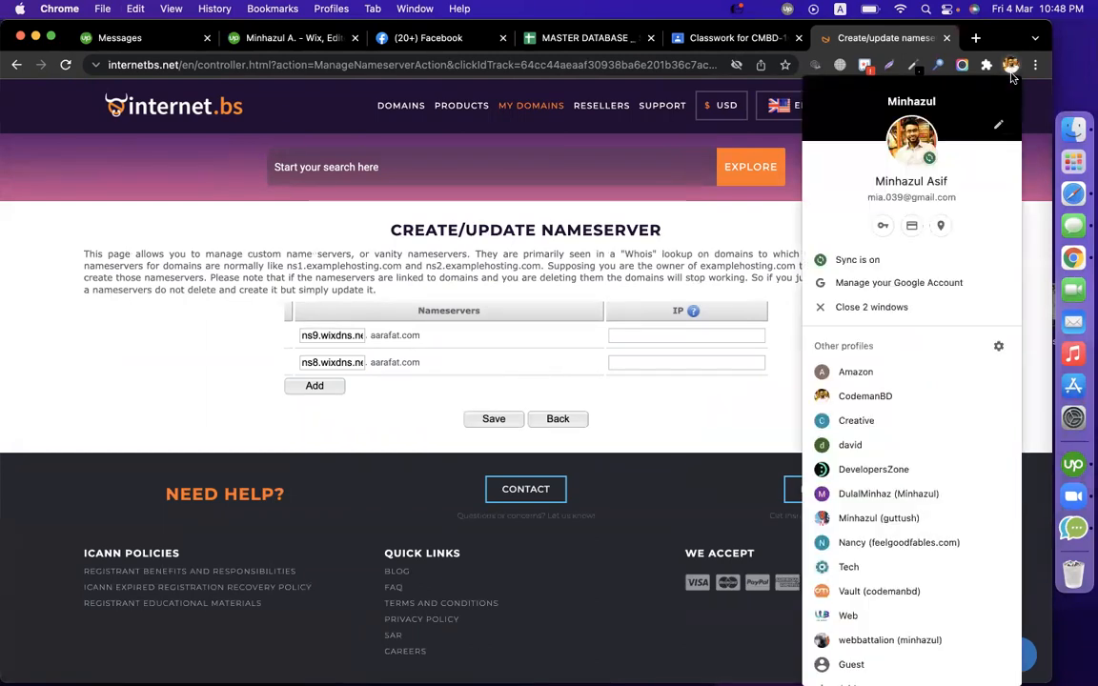
{"action": "left_click", "coordinate": [893, 420]}
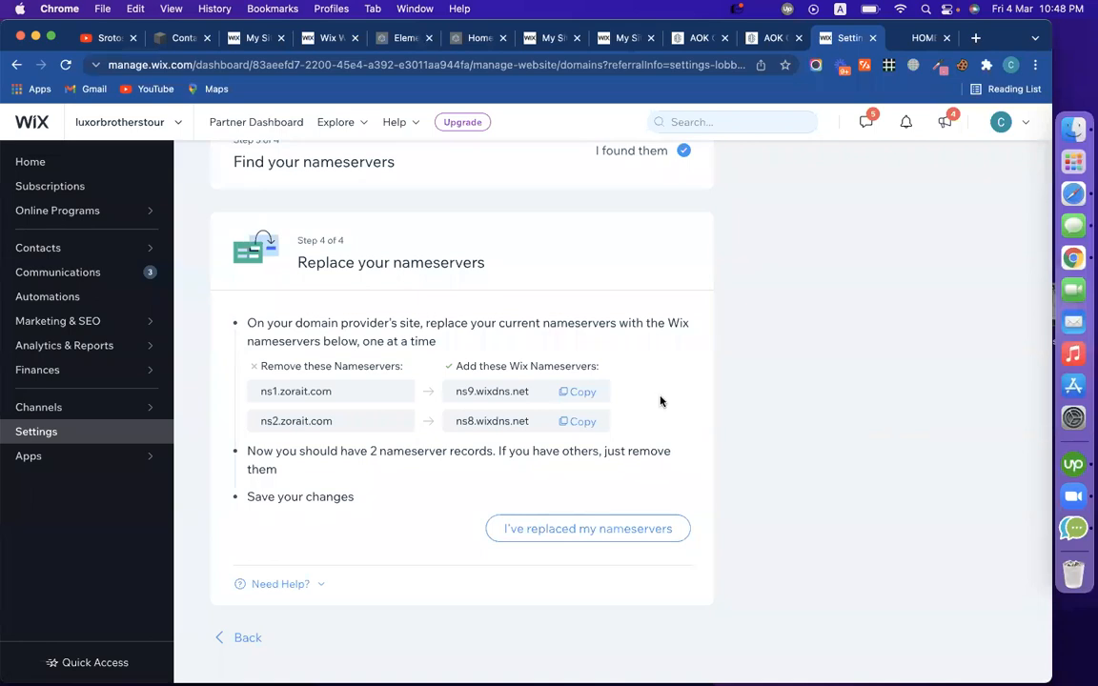
{"action": "scroll", "coordinate": [706, 336], "scroll_direction": "up", "scroll_amount": 5}
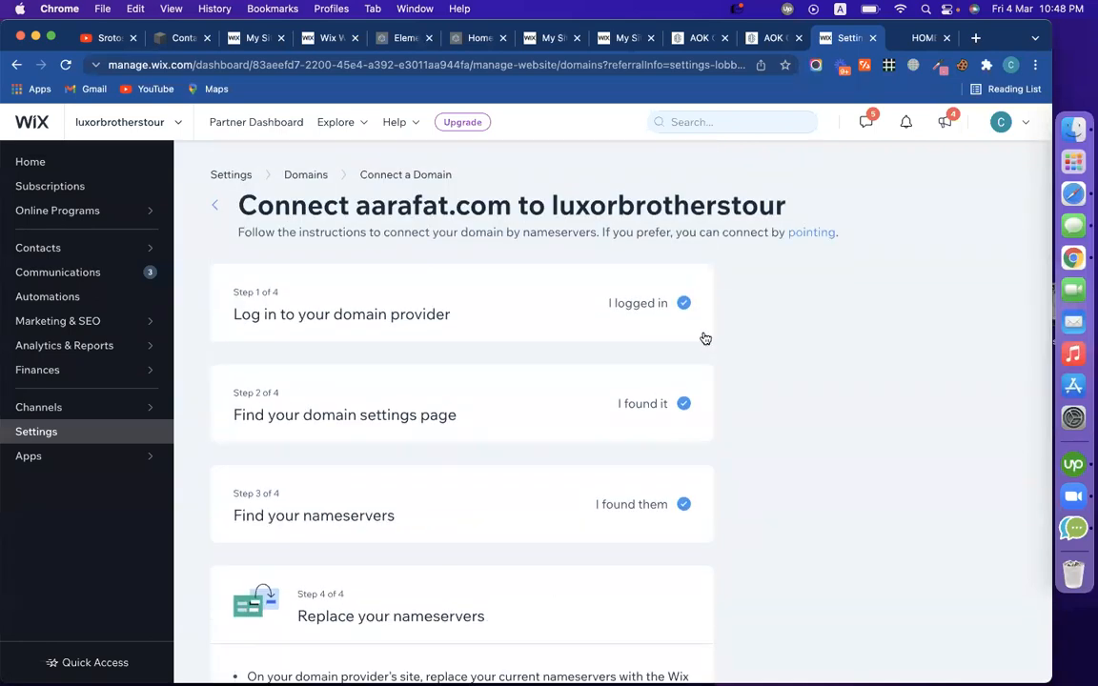
{"action": "scroll", "coordinate": [380, 456], "scroll_direction": "down", "scroll_amount": 4}
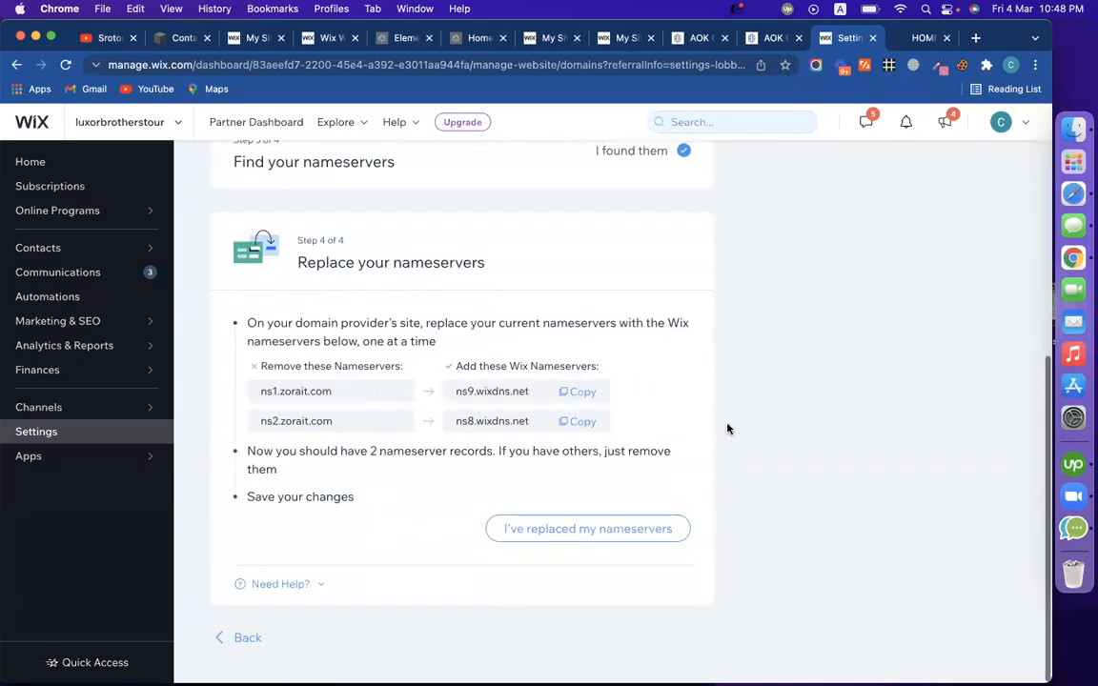
{"action": "scroll", "coordinate": [771, 440], "scroll_direction": "up", "scroll_amount": 4}
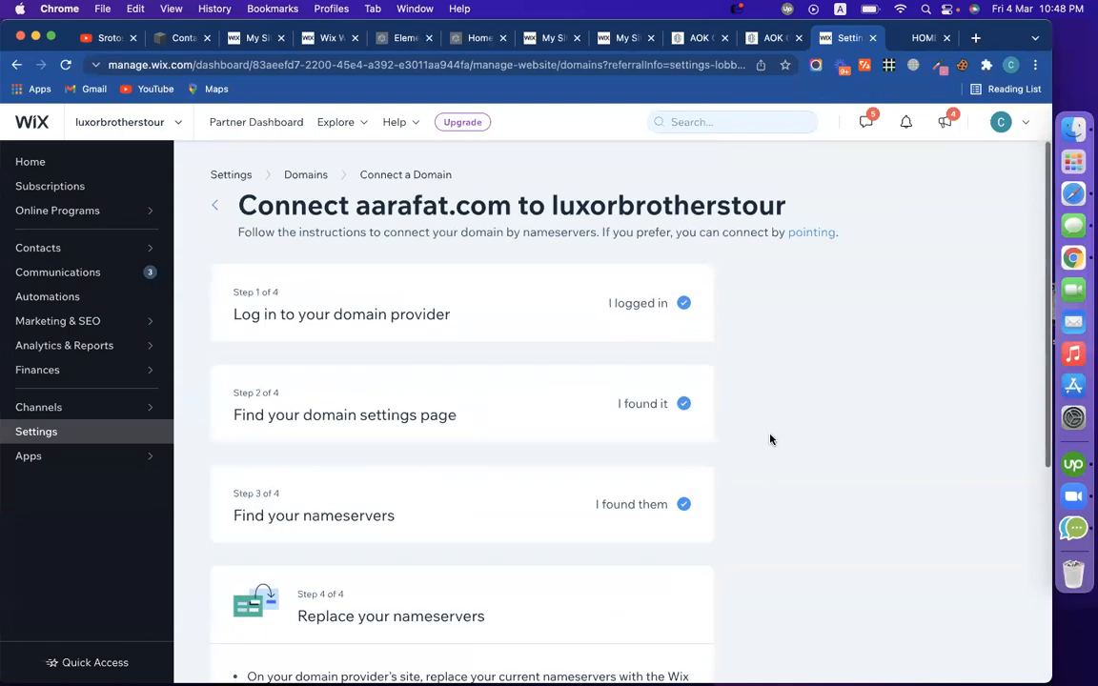